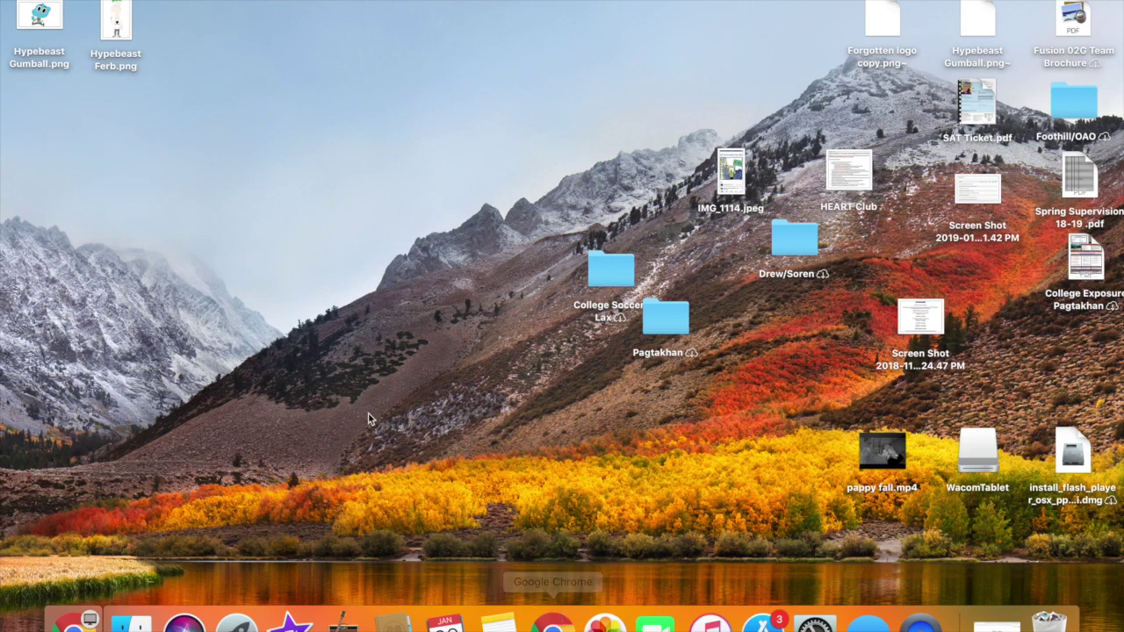
Step: Open Hypebeast Ferb.png from the desktop, examine the drawing's outfit up close, and close the previews
{"action": "double_click", "coordinate": [115, 31]}
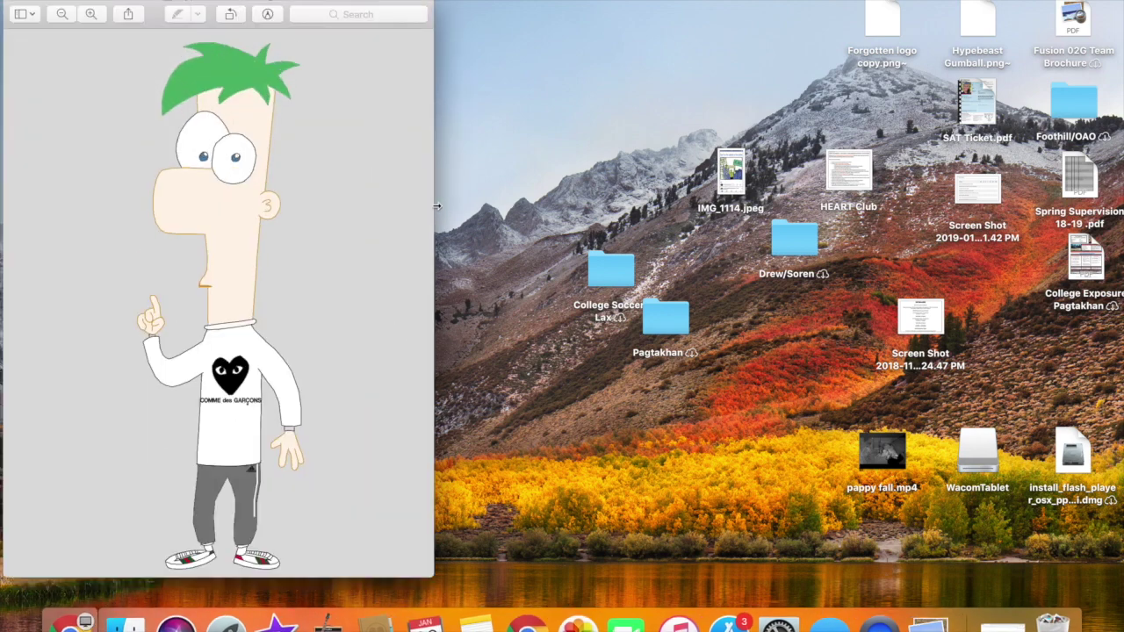
{"action": "left_click_drag", "start_coordinate": [436, 205], "coordinate": [1052, 278]}
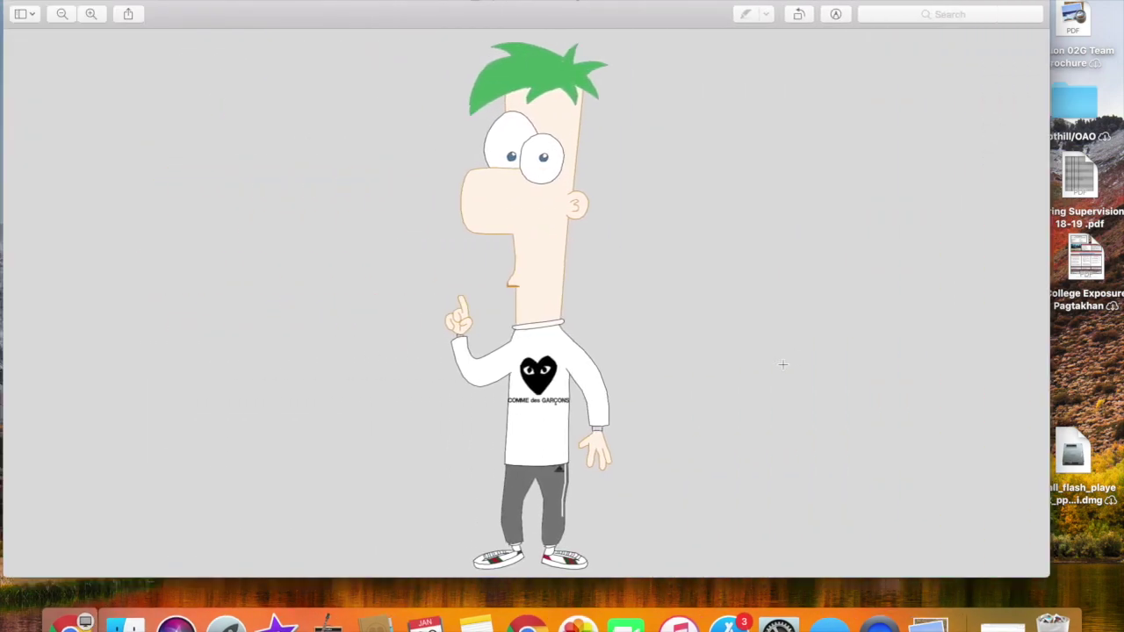
{"action": "scroll", "coordinate": [782, 364], "scroll_direction": "up", "scroll_amount": 5}
{"action": "scroll", "coordinate": [782, 364], "scroll_direction": "down", "scroll_amount": 1}
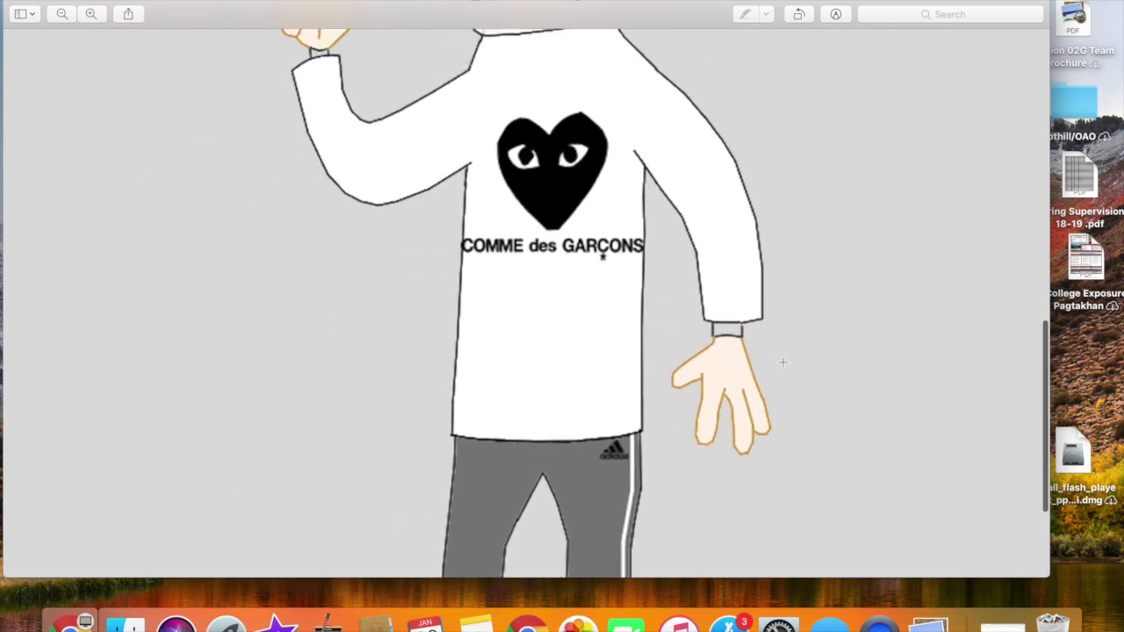
{"action": "scroll", "coordinate": [783, 363], "scroll_direction": "down", "scroll_amount": 5}
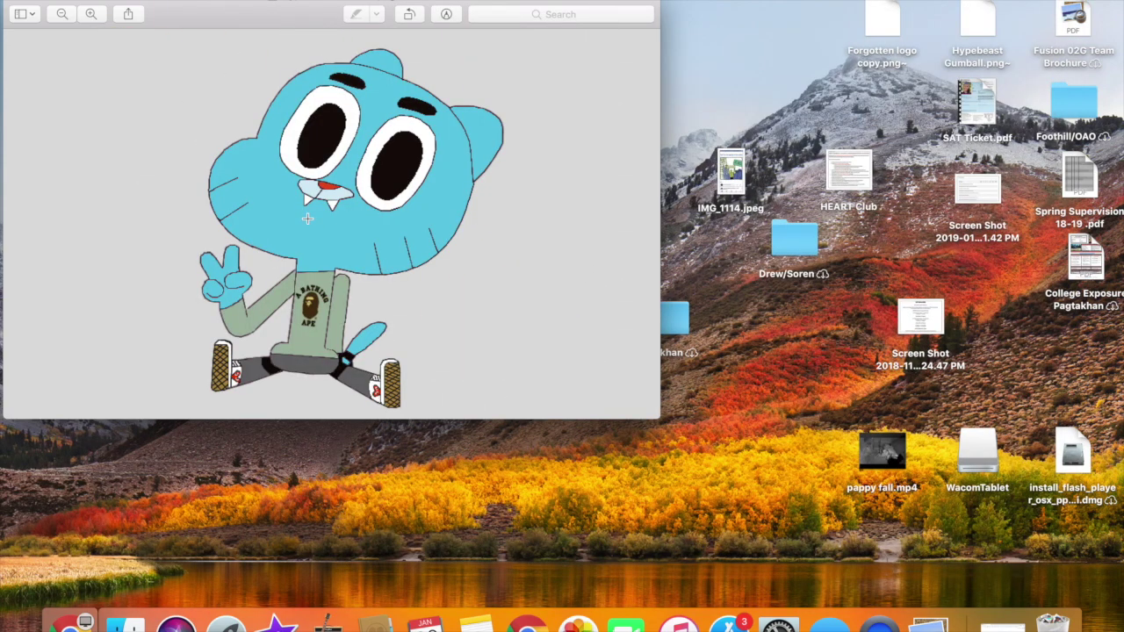
{"action": "key", "text": "super+q"}
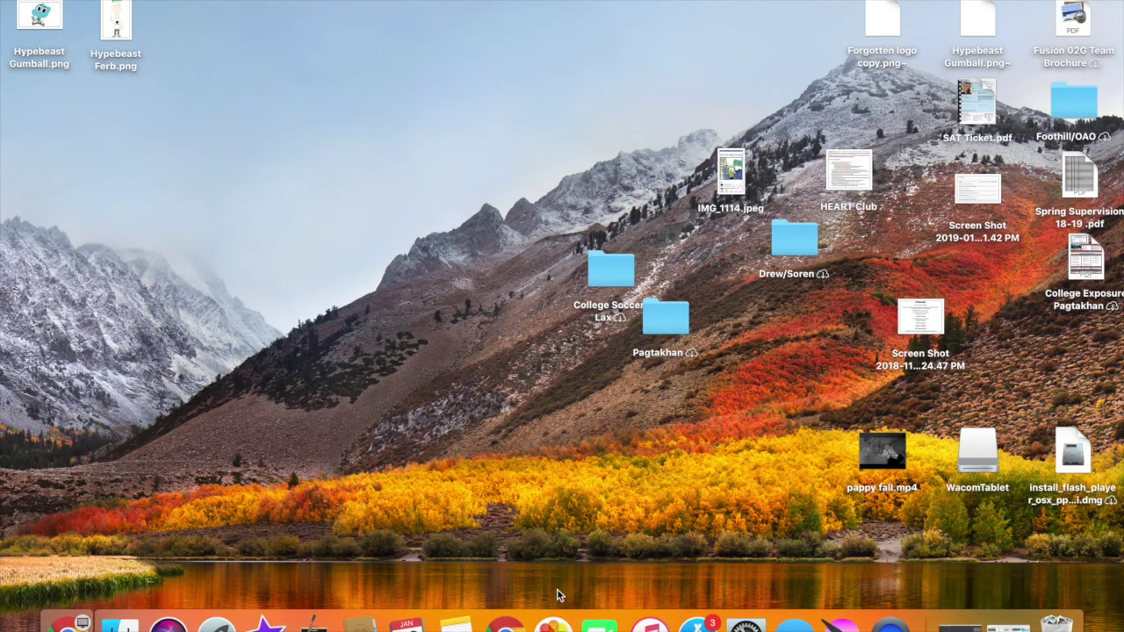
Step: Switch to Chrome, open the 1600 × 1460 Phineas and Ferb picture from the image results, and uncover the desktop beside the browser
{"action": "left_click", "coordinate": [959, 606]}
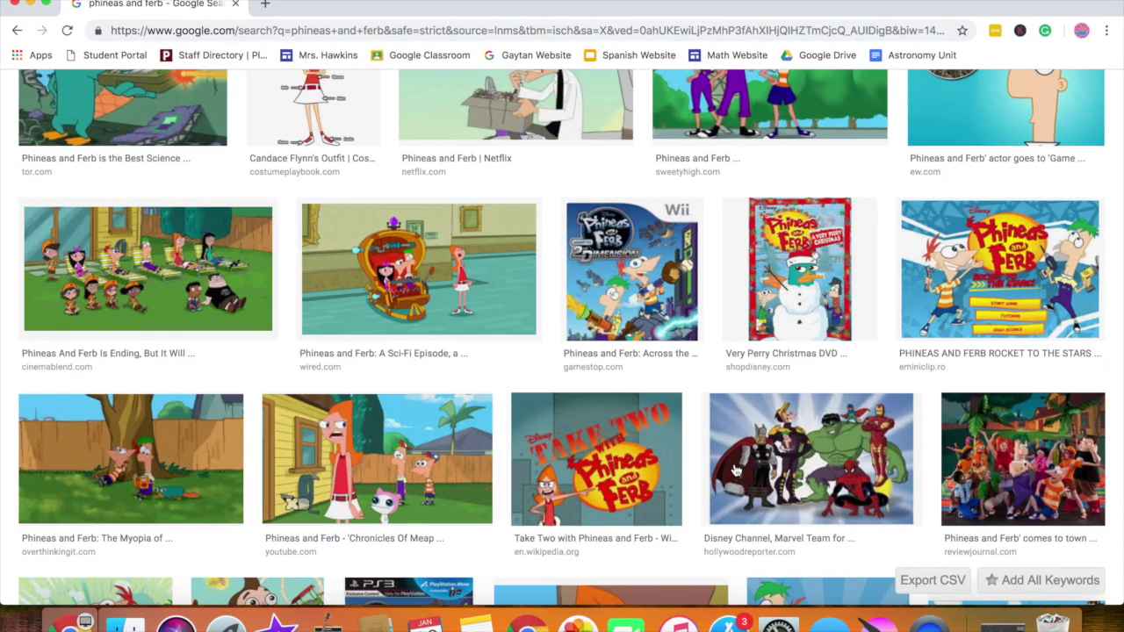
{"action": "scroll", "coordinate": [582, 377], "scroll_direction": "down", "scroll_amount": 1}
{"action": "scroll", "coordinate": [582, 377], "scroll_direction": "up", "scroll_amount": 3}
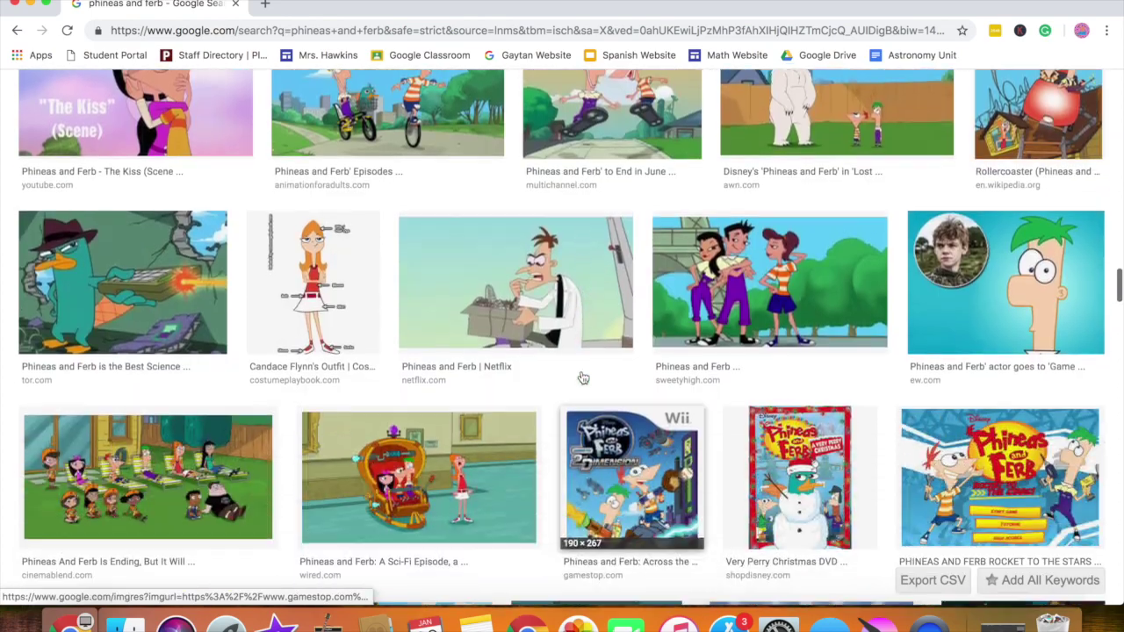
{"action": "scroll", "coordinate": [582, 377], "scroll_direction": "down", "scroll_amount": 1}
{"action": "left_click", "coordinate": [583, 377]}
{"action": "scroll", "coordinate": [583, 377], "scroll_direction": "down", "scroll_amount": 5}
{"action": "scroll", "coordinate": [582, 376], "scroll_direction": "up", "scroll_amount": 2}
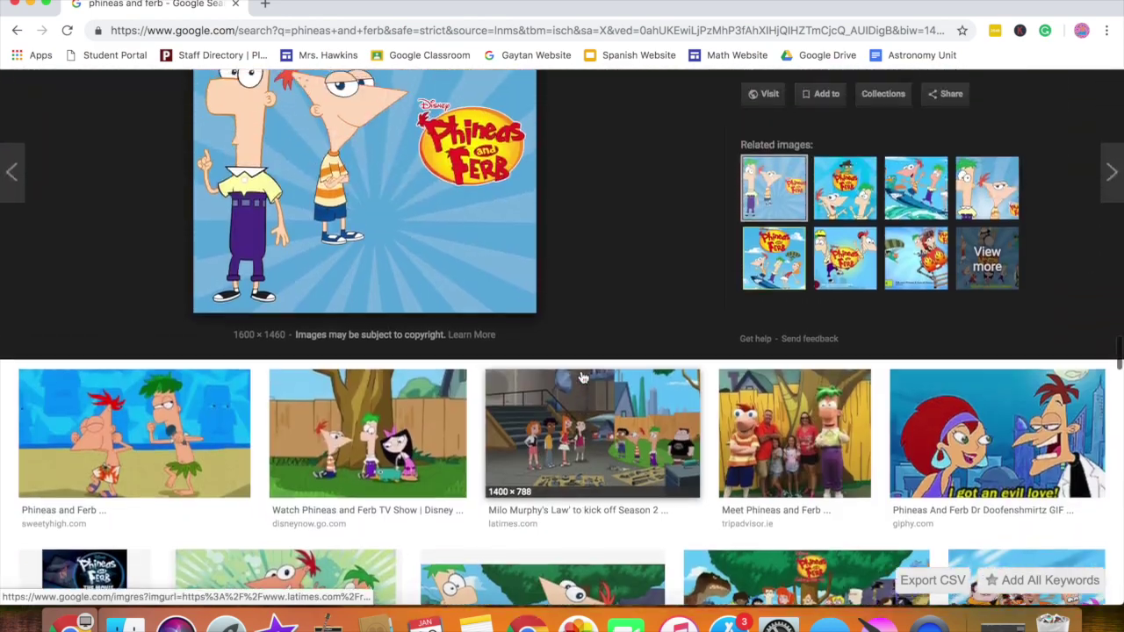
{"action": "scroll", "coordinate": [582, 377], "scroll_direction": "up", "scroll_amount": 2}
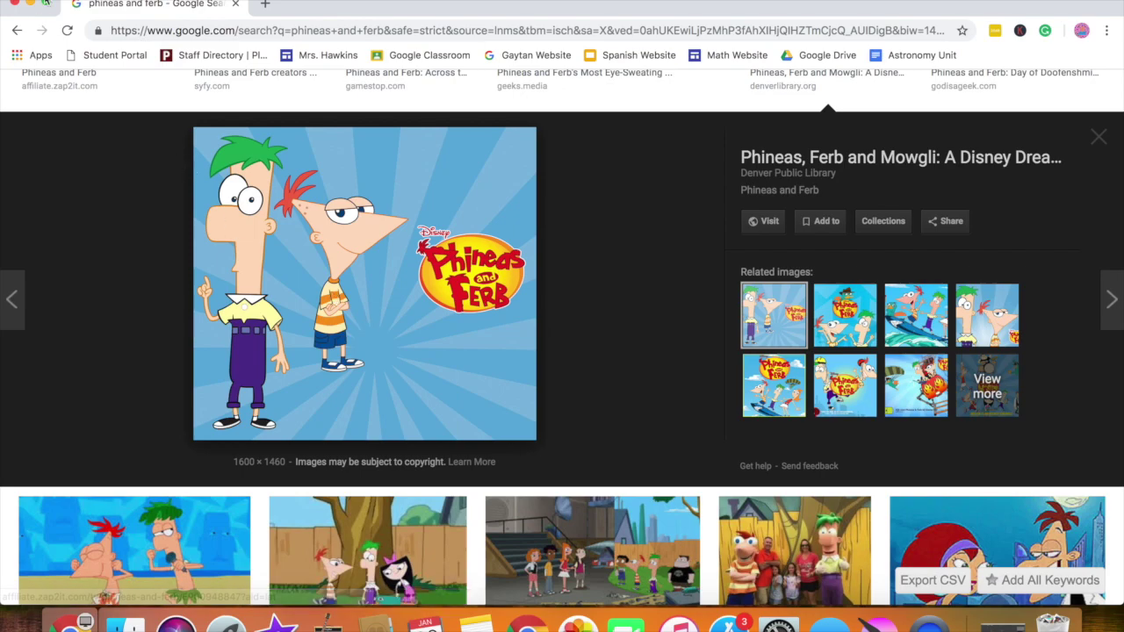
{"action": "left_click", "coordinate": [43, 3]}
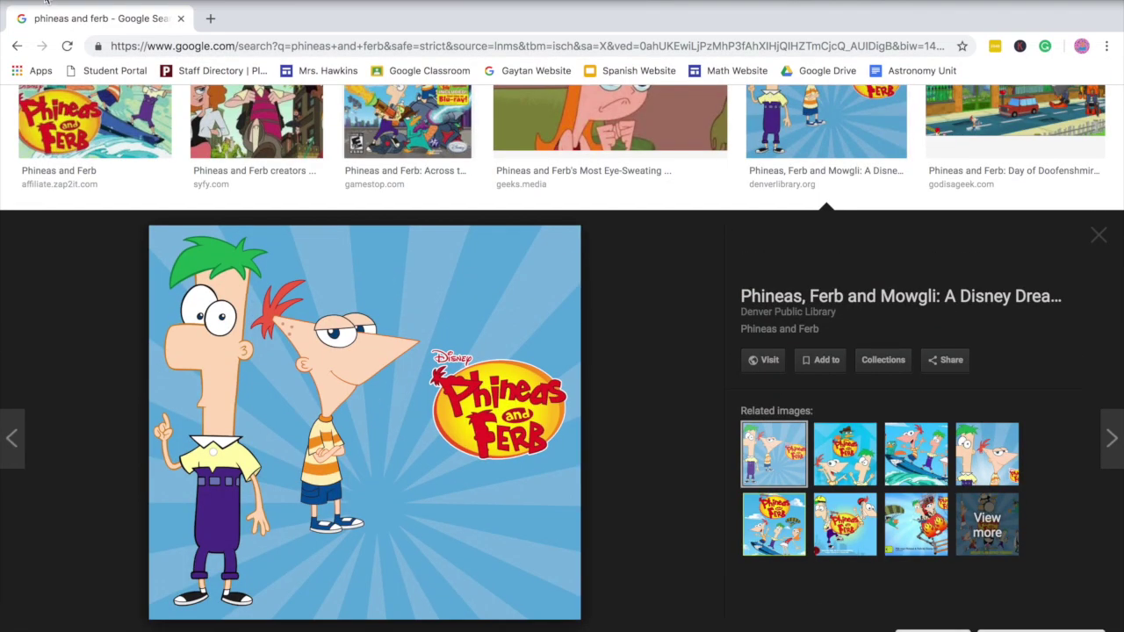
{"action": "left_click", "coordinate": [46, 1]}
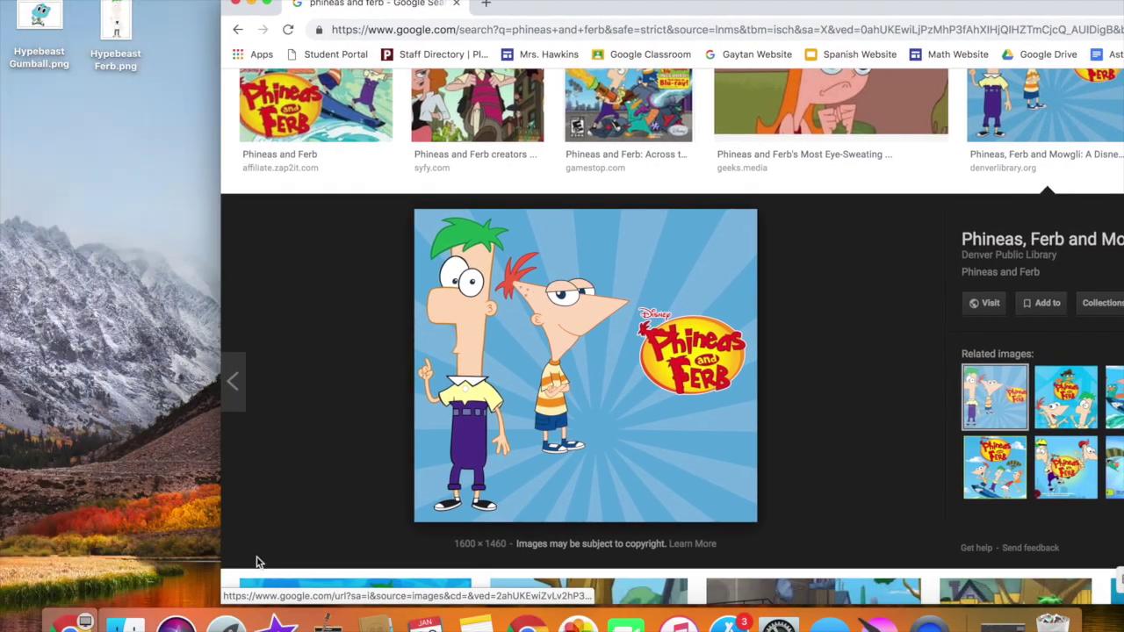
Step: Launch Krita, save the browser picture to the desktop as phineas.jpg, and open that file in Krita at full window size
{"action": "left_click", "coordinate": [227, 623]}
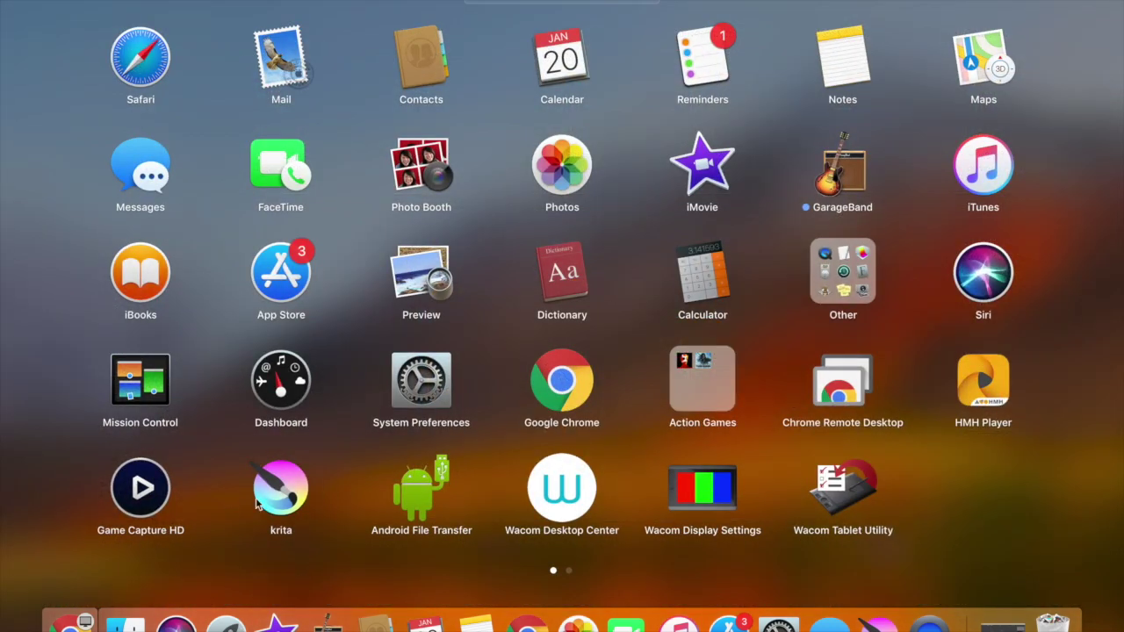
{"action": "left_click", "coordinate": [268, 499]}
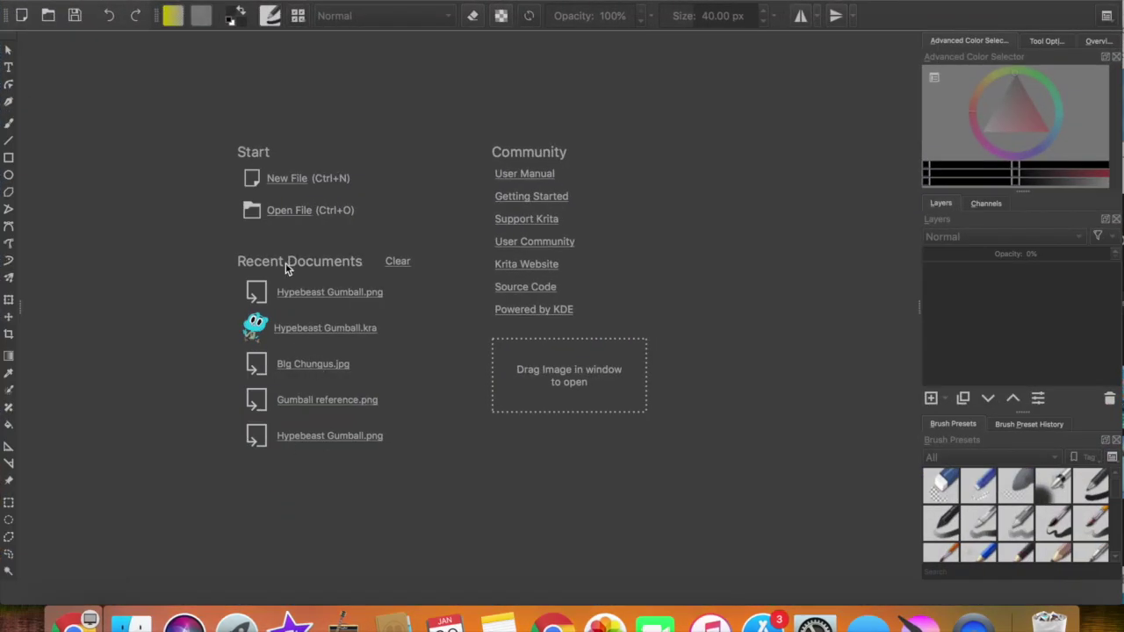
{"action": "key", "text": "super+m"}
{"action": "left_click_drag", "start_coordinate": [363, 251], "coordinate": [49, 183]}
{"action": "scroll", "coordinate": [153, 144], "scroll_direction": "down", "scroll_amount": 10}
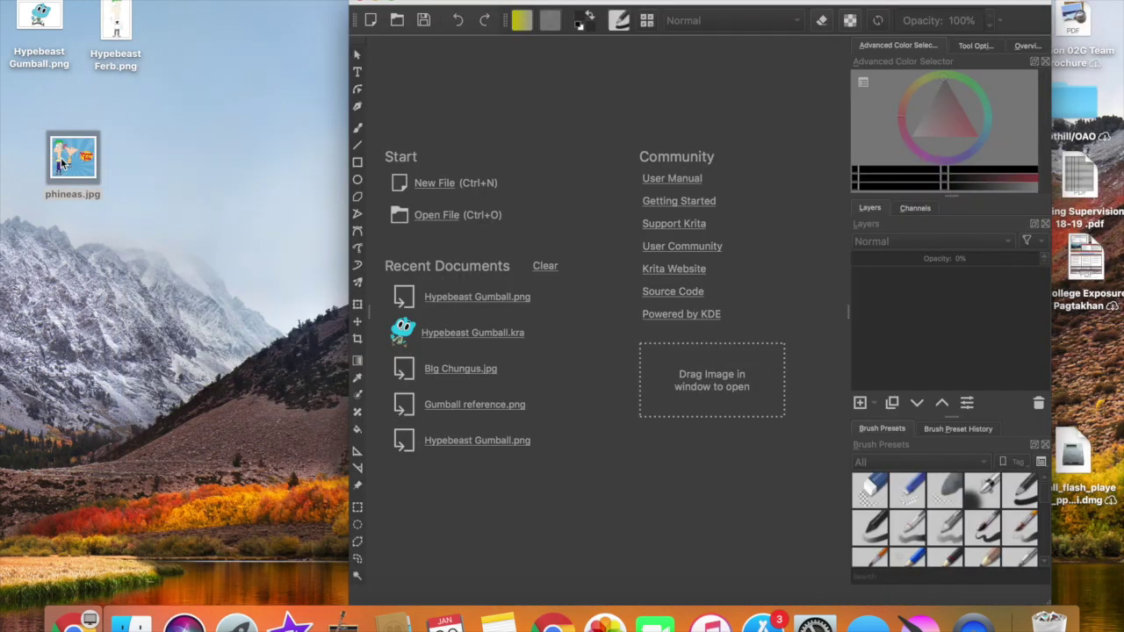
{"action": "left_click_drag", "start_coordinate": [63, 162], "coordinate": [707, 387]}
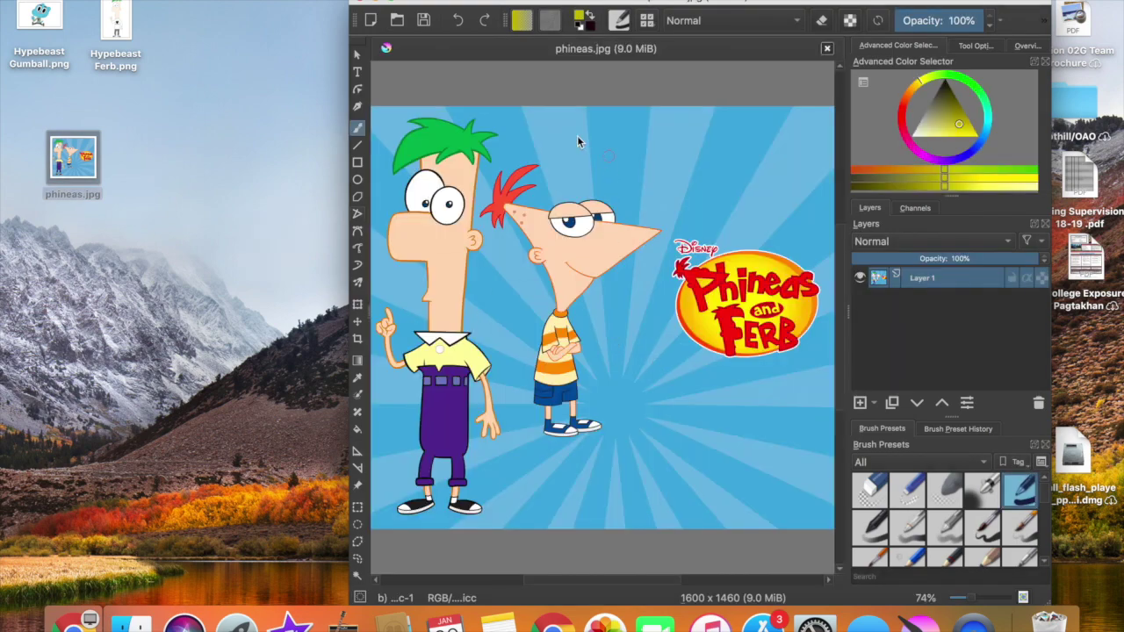
{"action": "left_click", "coordinate": [391, 4]}
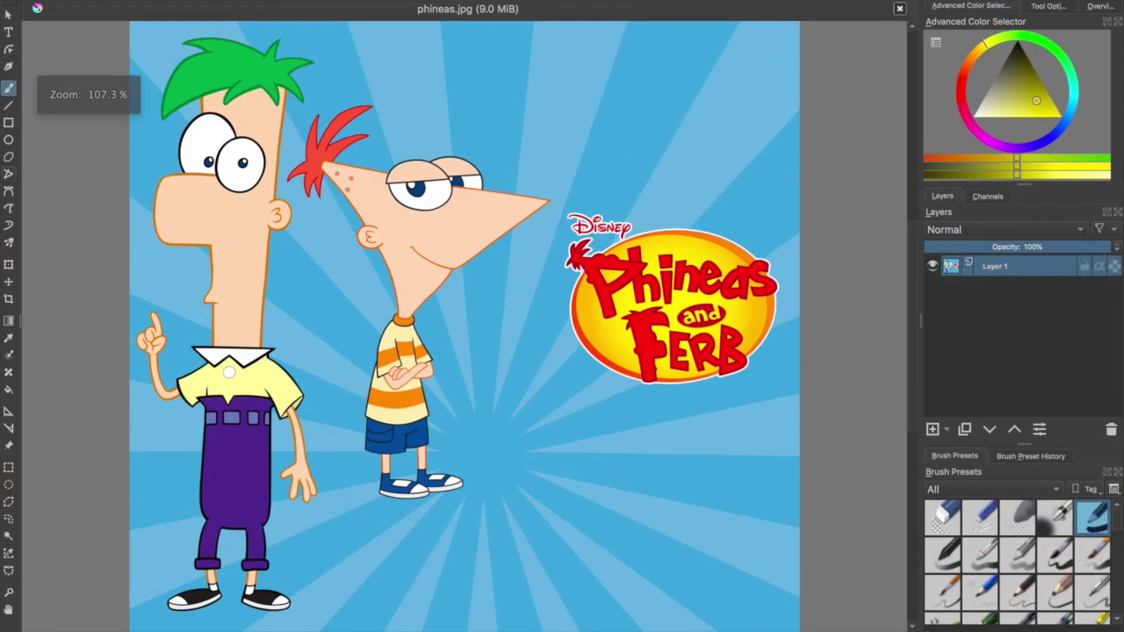
Step: Lower the picture layer's opacity to 38% and add a new layer above it
{"action": "left_click", "coordinate": [996, 246]}
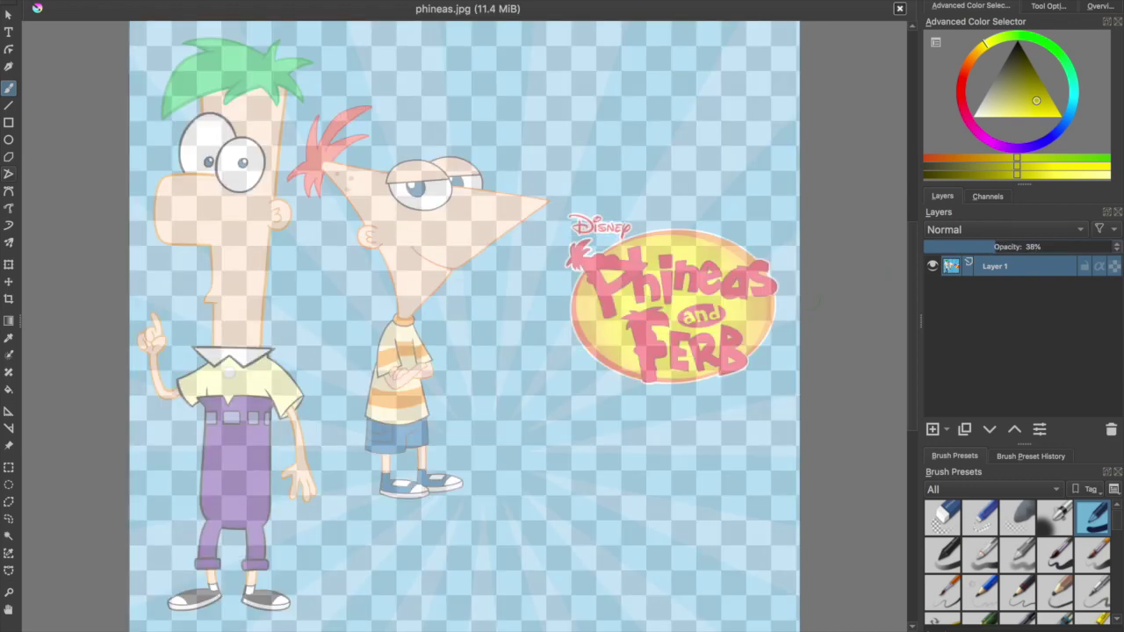
{"action": "left_click", "coordinate": [933, 430]}
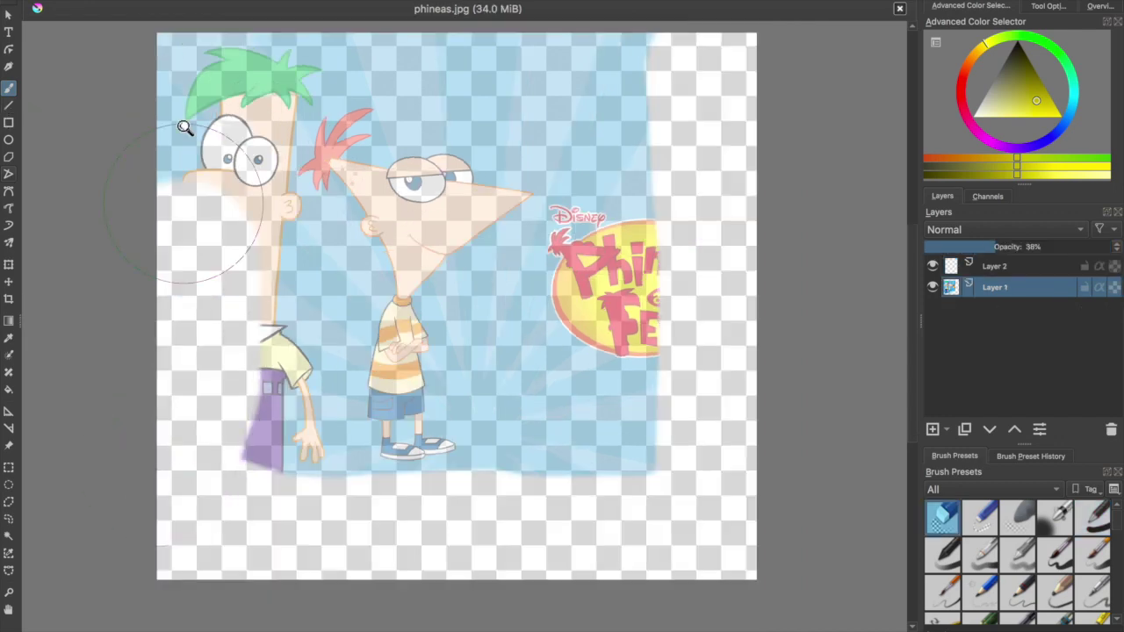
Step: Erase Ferb, the logo and the surrounding background from Layer 1, keeping only Phineas
{"action": "mouse_move", "coordinate": [183, 121]}
{"action": "left_mouse_down"}
{"action": "mouse_move", "coordinate": [570, 60]}
{"action": "mouse_move", "coordinate": [602, 236]}
{"action": "mouse_move", "coordinate": [325, 83]}
{"action": "mouse_move", "coordinate": [263, 114]}
{"action": "mouse_move", "coordinate": [263, 489]}
{"action": "mouse_move", "coordinate": [238, 175]}
{"action": "mouse_move", "coordinate": [288, 430]}
{"action": "left_mouse_up"}
{"action": "left_click", "coordinate": [8, 105]}
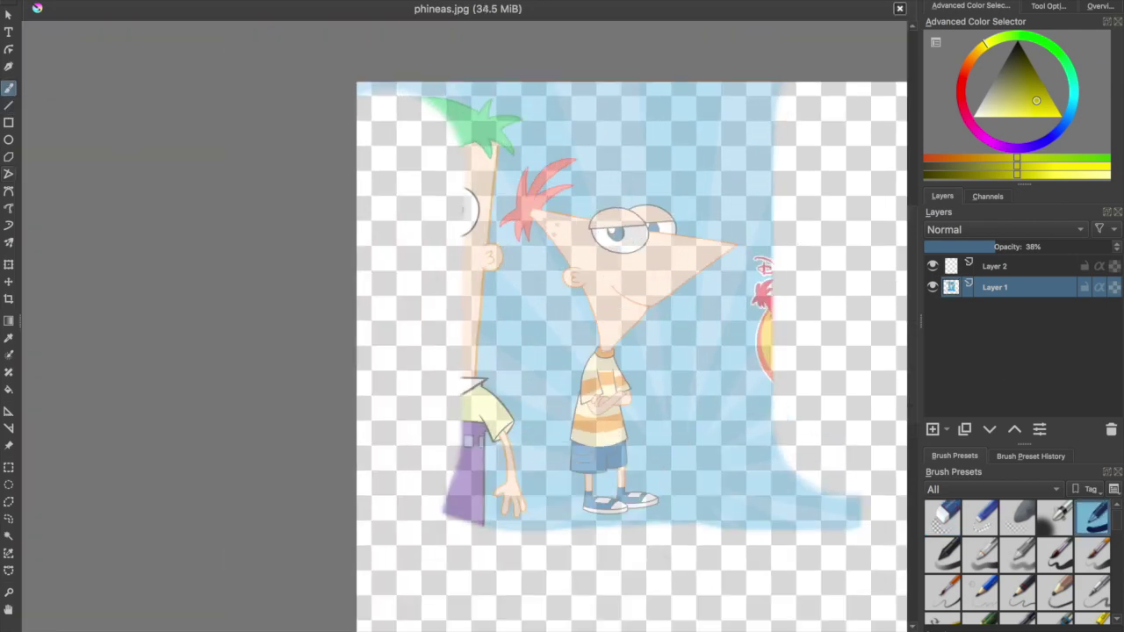
{"action": "key", "text": "e"}
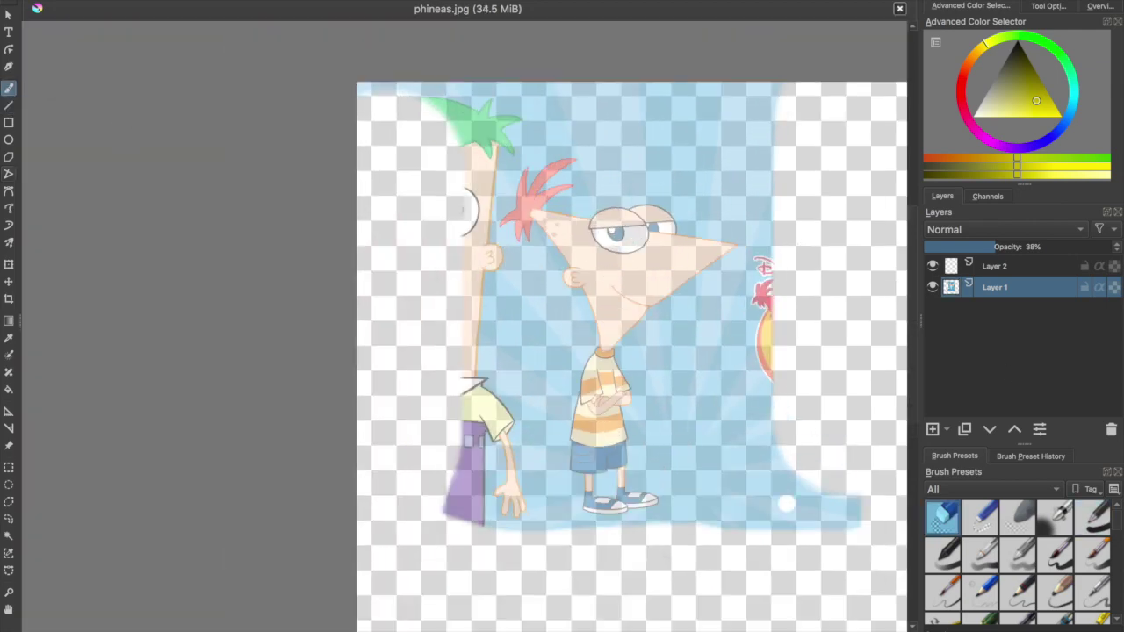
{"action": "mouse_move", "coordinate": [808, 347]}
{"action": "left_mouse_down"}
{"action": "mouse_move", "coordinate": [407, 196]}
{"action": "mouse_move", "coordinate": [422, 377]}
{"action": "left_mouse_up"}
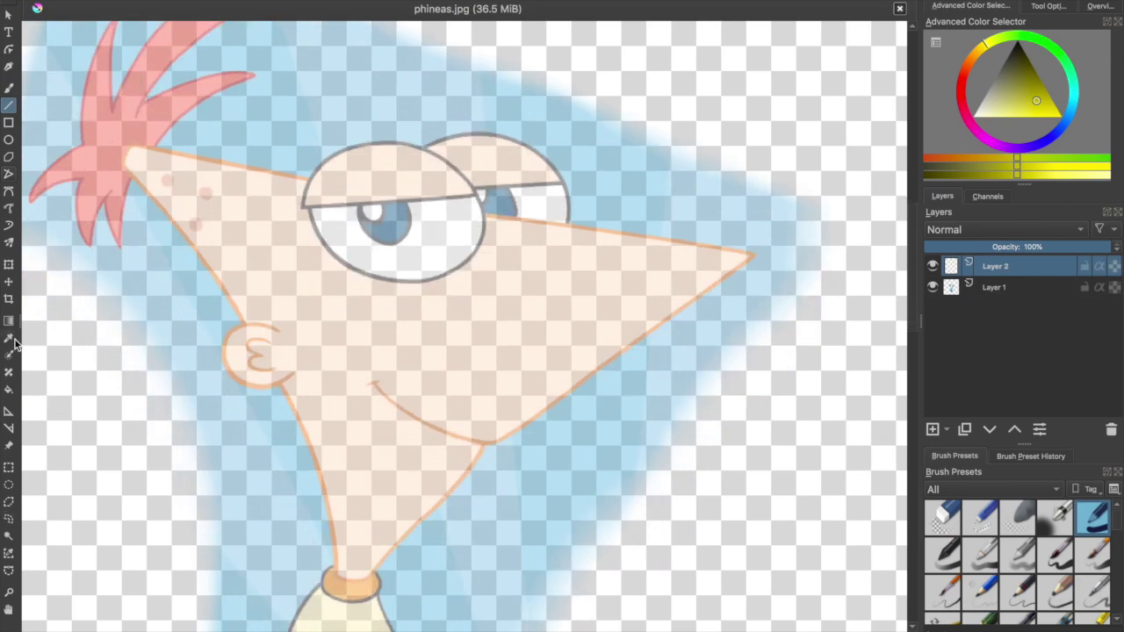
Step: Hide Layer 2, restore Layer 1 to 100% opacity, and sample the orange of Phineas's head outline
{"action": "left_click", "coordinate": [11, 340]}
{"action": "left_click", "coordinate": [950, 287]}
{"action": "left_click", "coordinate": [933, 268]}
{"action": "scroll", "coordinate": [584, 230], "scroll_direction": "up", "scroll_amount": 2}
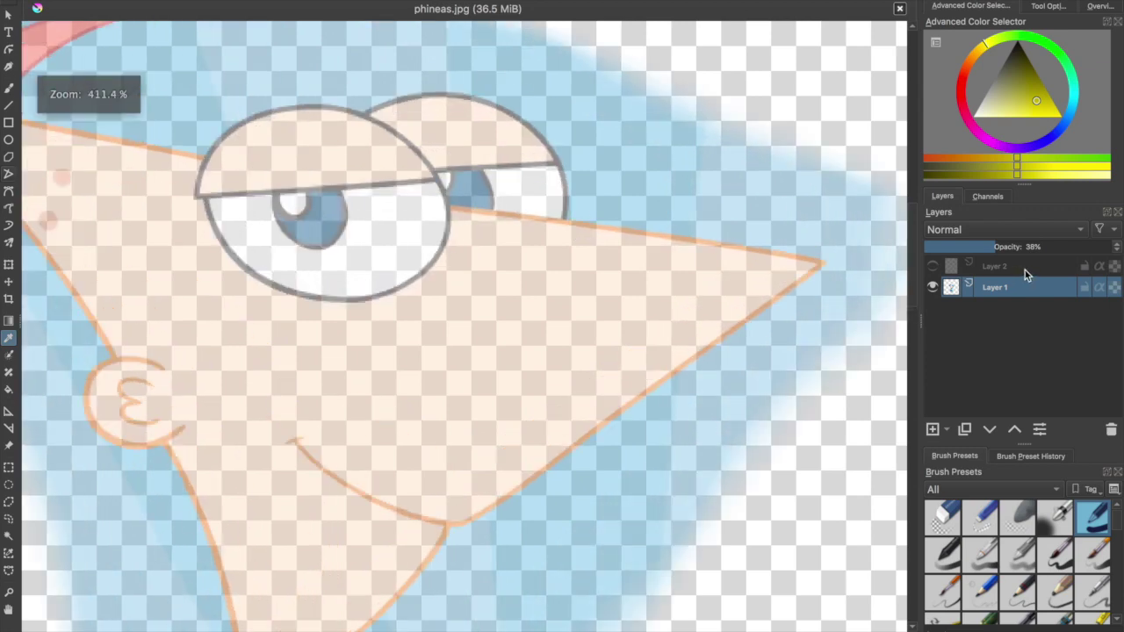
{"action": "left_click_drag", "start_coordinate": [1100, 247], "coordinate": [1119, 244]}
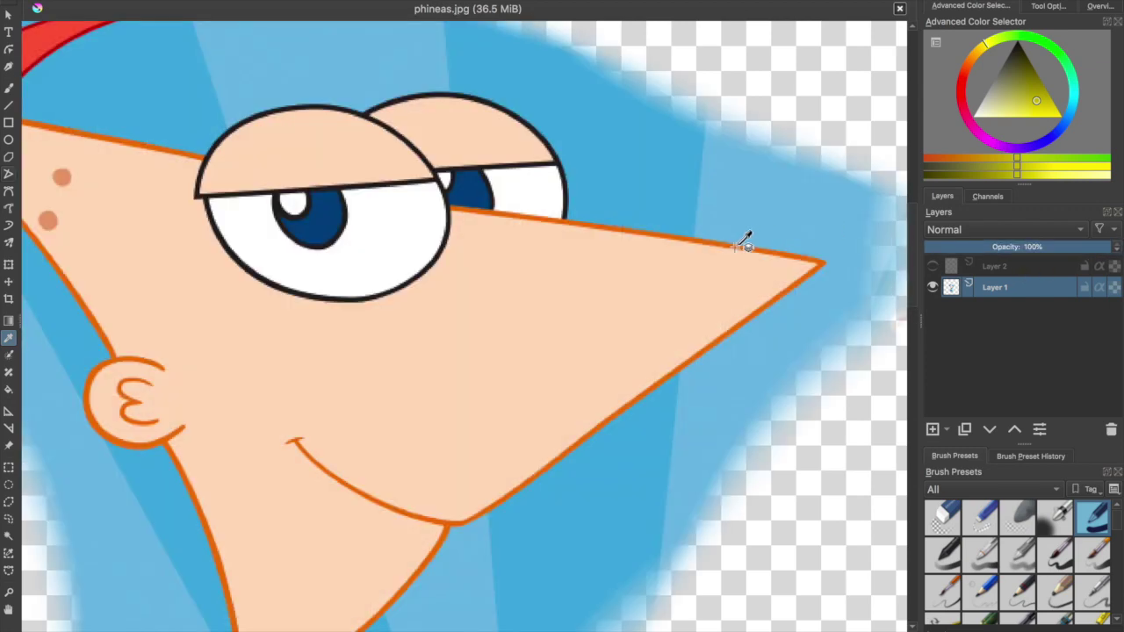
{"action": "left_click", "coordinate": [736, 246]}
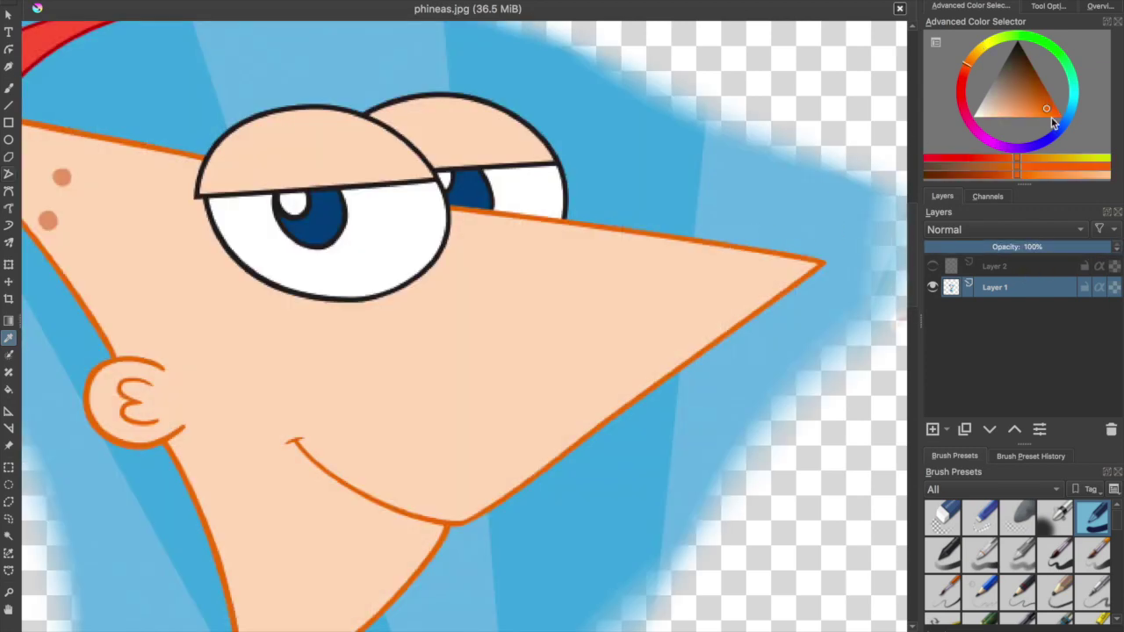
Step: Fade Layer 1 to 50% opacity, then show Layer 2 and make it the active layer
{"action": "left_click", "coordinate": [994, 267]}
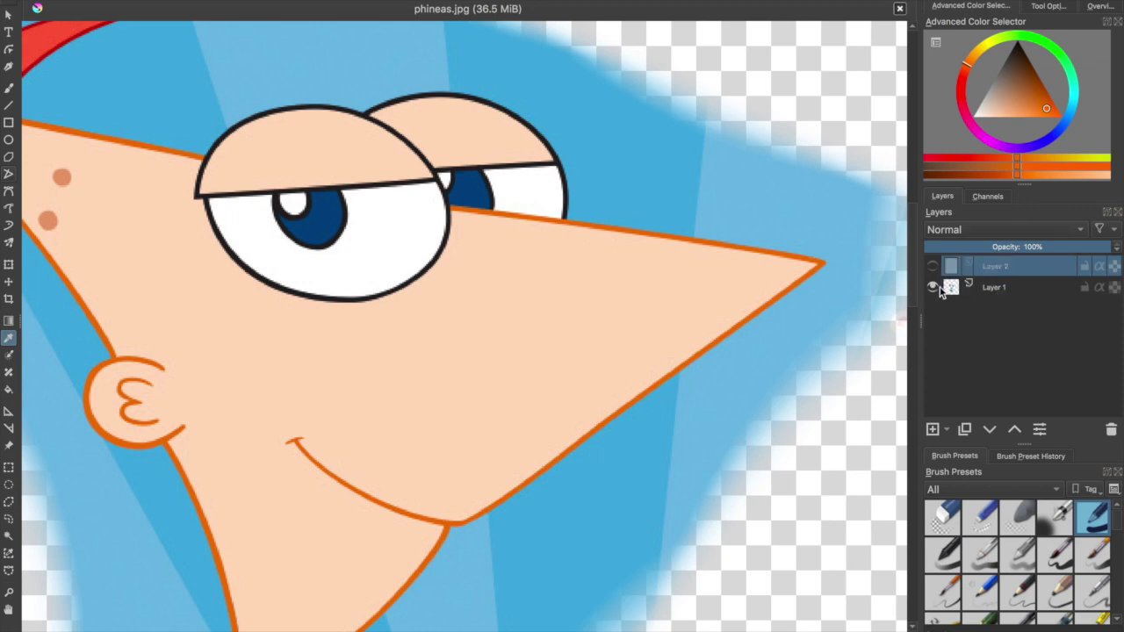
{"action": "left_click", "coordinate": [933, 287]}
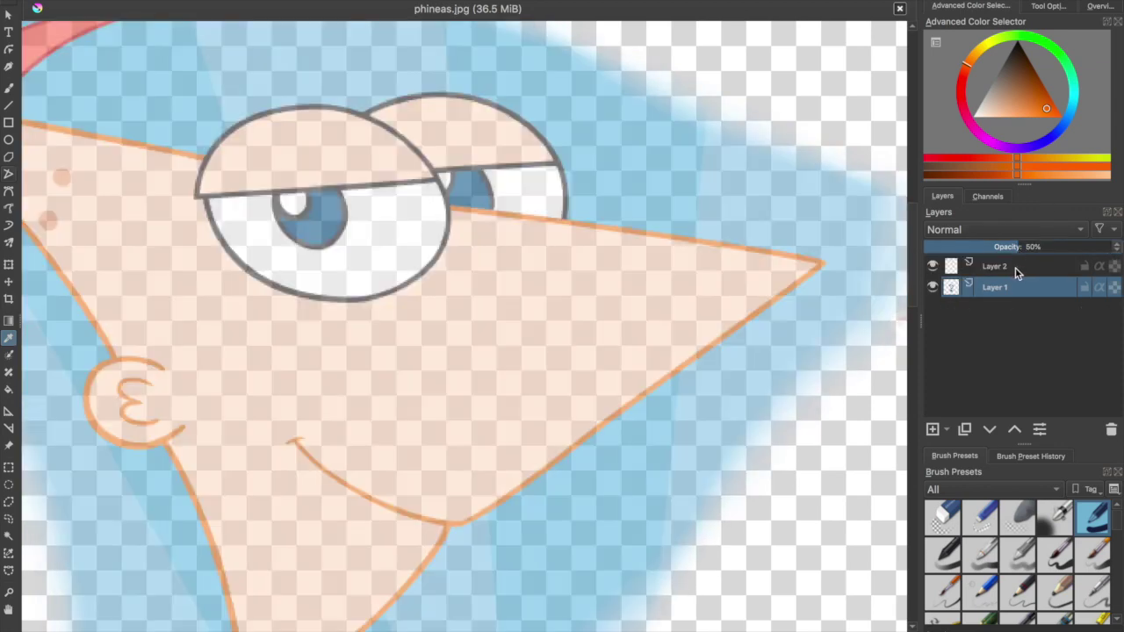
{"action": "left_click", "coordinate": [1015, 268]}
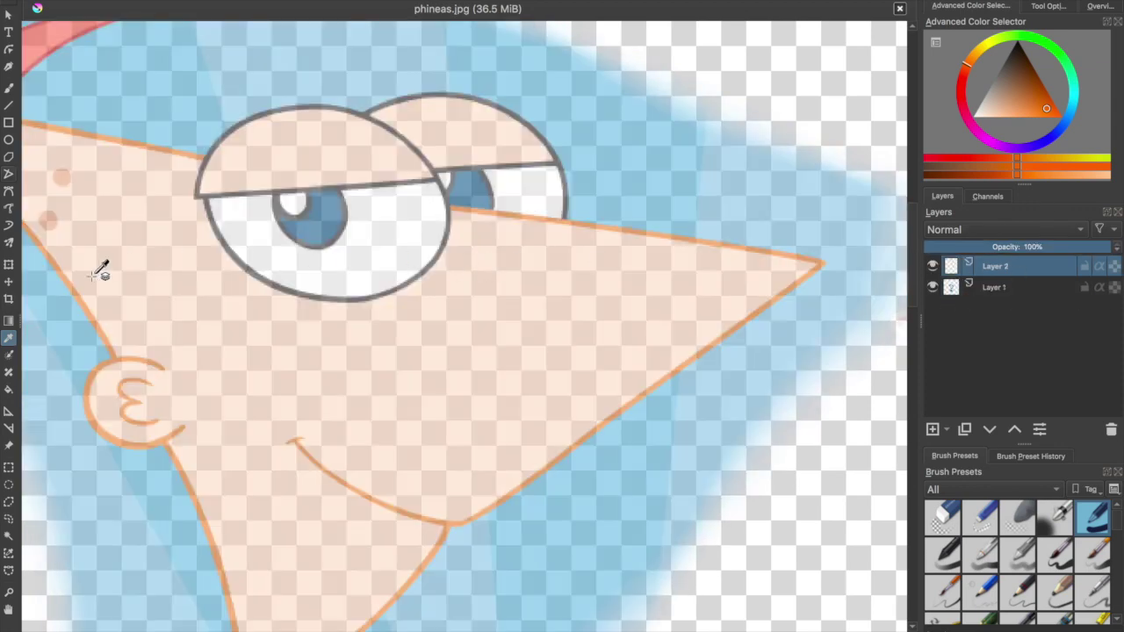
Step: Trace the upper edge of Phineas's pointed nose with a straight orange line, from the tip back to the eye
{"action": "left_click", "coordinate": [9, 106]}
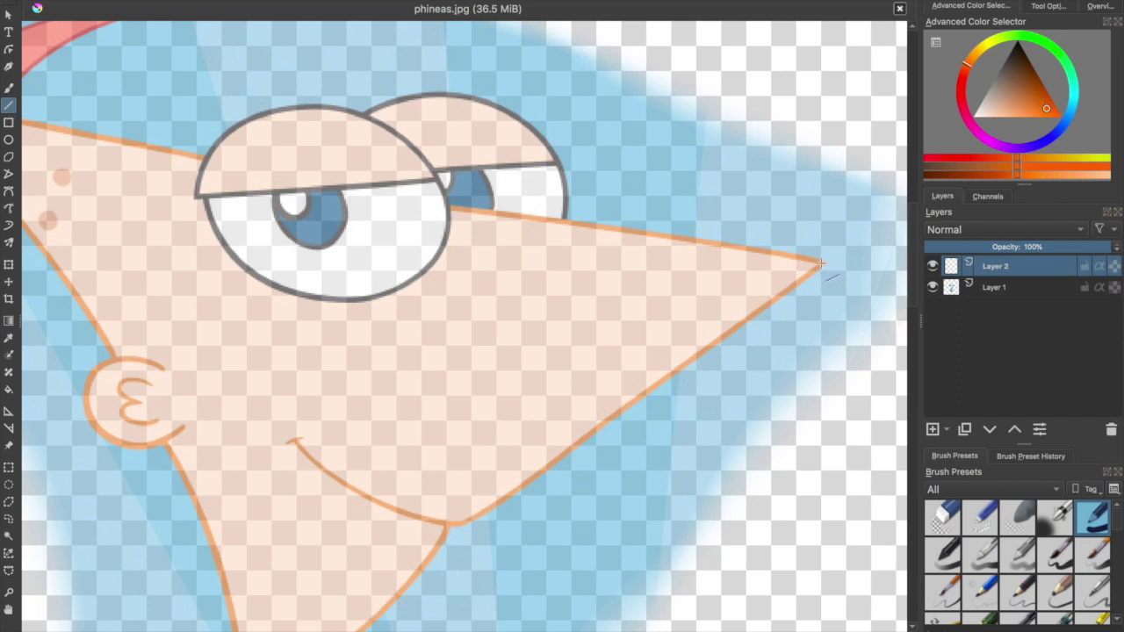
{"action": "left_click_drag", "start_coordinate": [821, 263], "coordinate": [497, 215]}
{"action": "key", "text": "ctrl+z"}
{"action": "left_click_drag", "start_coordinate": [822, 261], "coordinate": [452, 209]}
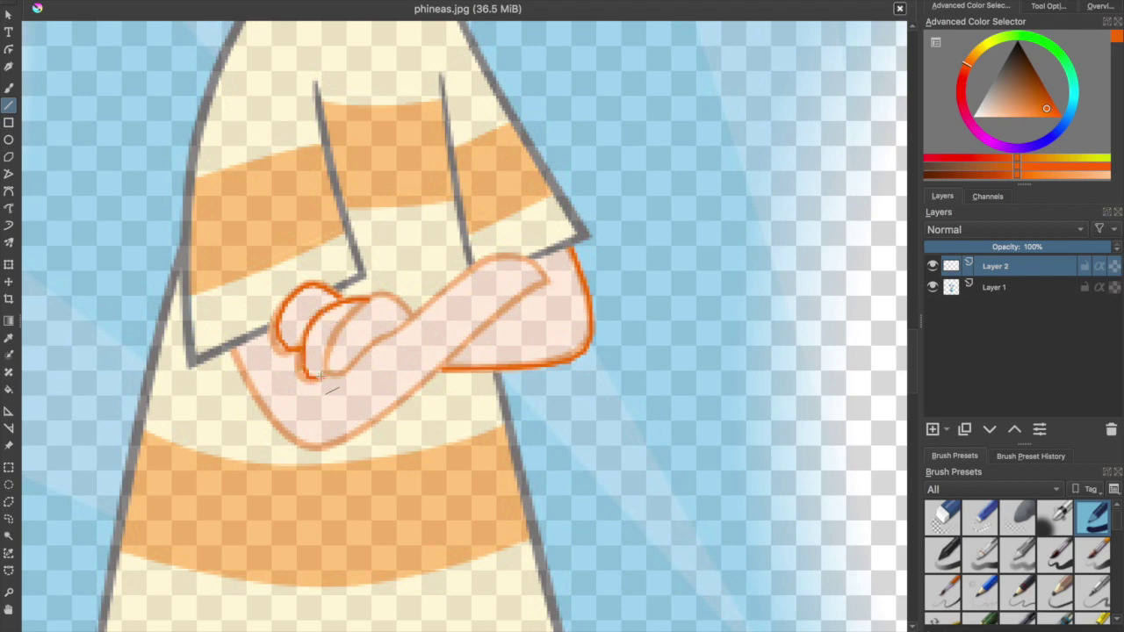
Step: Trace the front forearm of Phineas's crossed arms in orange lines along its upper, elbow and lower edges
{"action": "scroll", "coordinate": [368, 297], "scroll_direction": "up", "scroll_amount": 2}
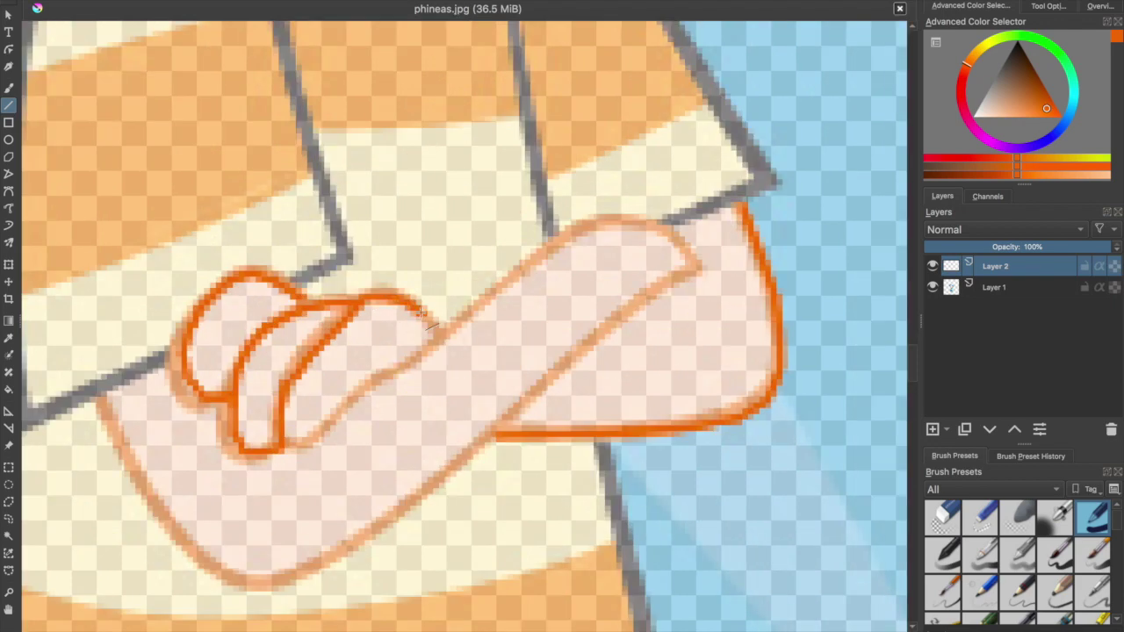
{"action": "mouse_move", "coordinate": [467, 312]}
{"action": "left_mouse_down"}
{"action": "mouse_move", "coordinate": [578, 232]}
{"action": "mouse_move", "coordinate": [673, 227]}
{"action": "mouse_move", "coordinate": [704, 258]}
{"action": "mouse_move", "coordinate": [497, 430]}
{"action": "left_mouse_up"}
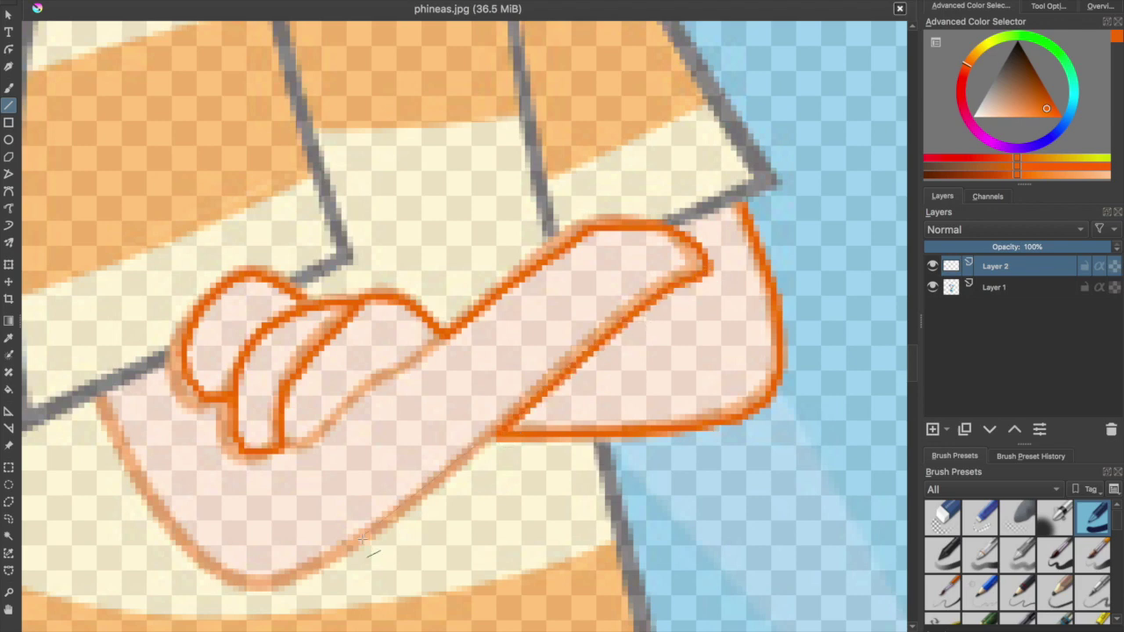
{"action": "mouse_move", "coordinate": [362, 537]}
{"action": "left_mouse_down"}
{"action": "mouse_move", "coordinate": [247, 584]}
{"action": "mouse_move", "coordinate": [212, 575]}
{"action": "mouse_move", "coordinate": [160, 526]}
{"action": "mouse_move", "coordinate": [92, 403]}
{"action": "left_mouse_up"}
{"action": "scroll", "coordinate": [94, 407], "scroll_direction": "down", "scroll_amount": 2}
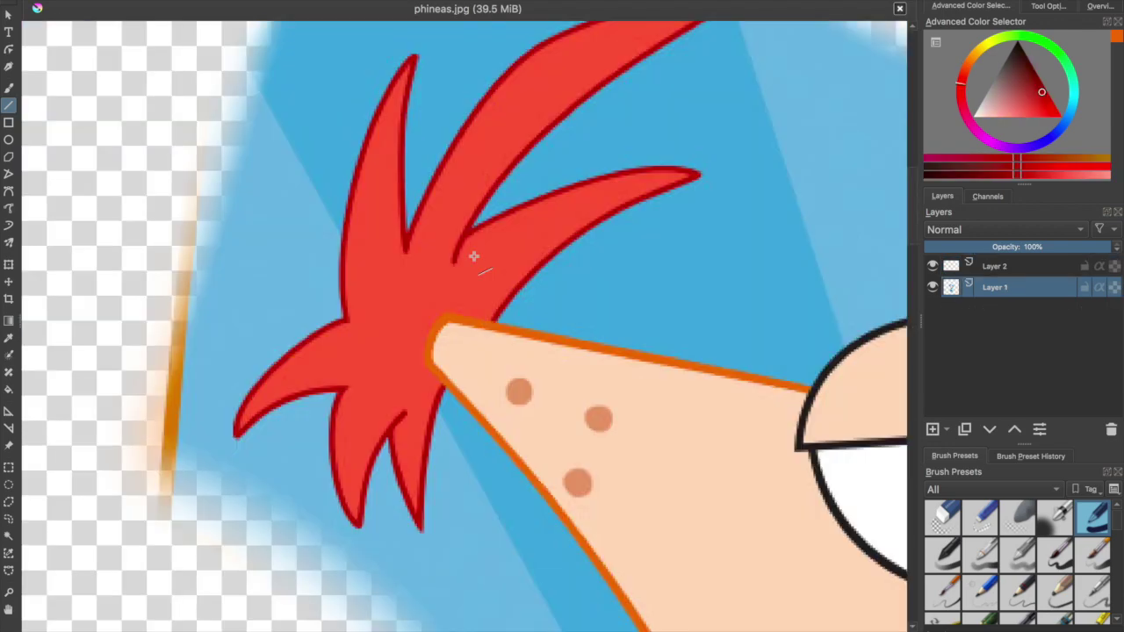
Step: Fade Layer 1 to 37% opacity and make Layer 2 active for tracing the red hair
{"action": "scroll", "coordinate": [483, 290], "scroll_direction": "up", "scroll_amount": 2}
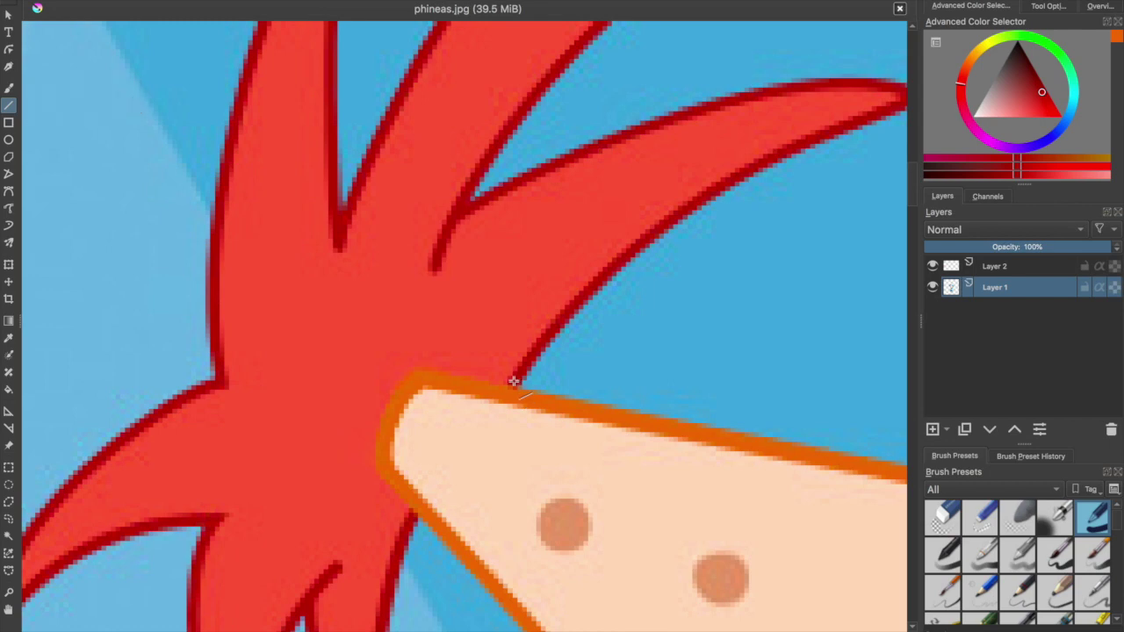
{"action": "left_click", "coordinate": [995, 250]}
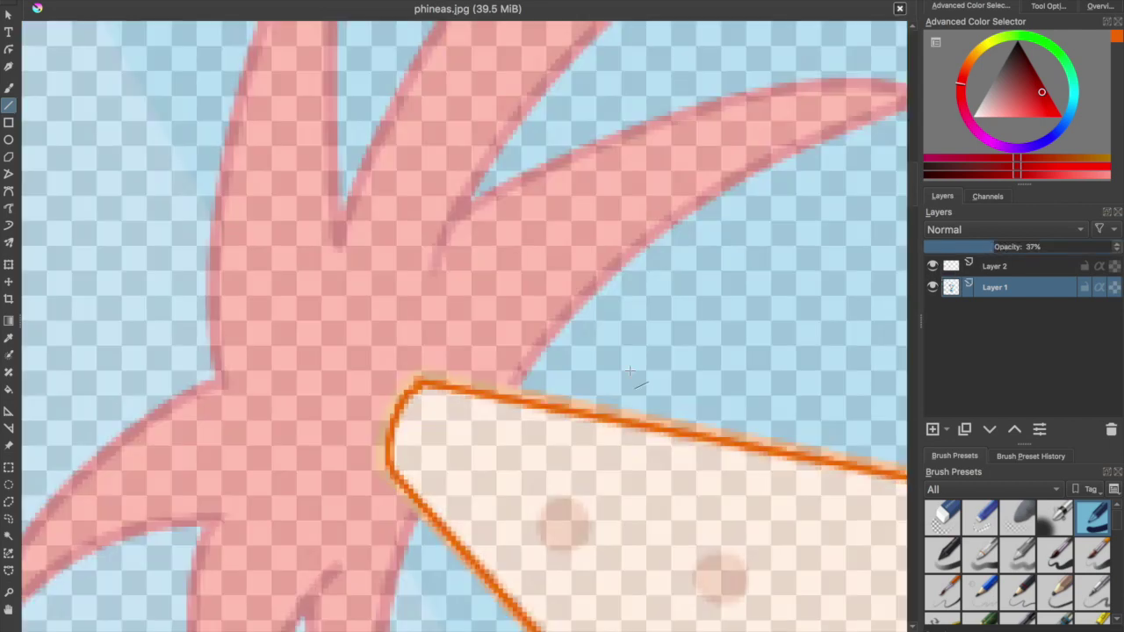
{"action": "left_click", "coordinate": [1020, 270]}
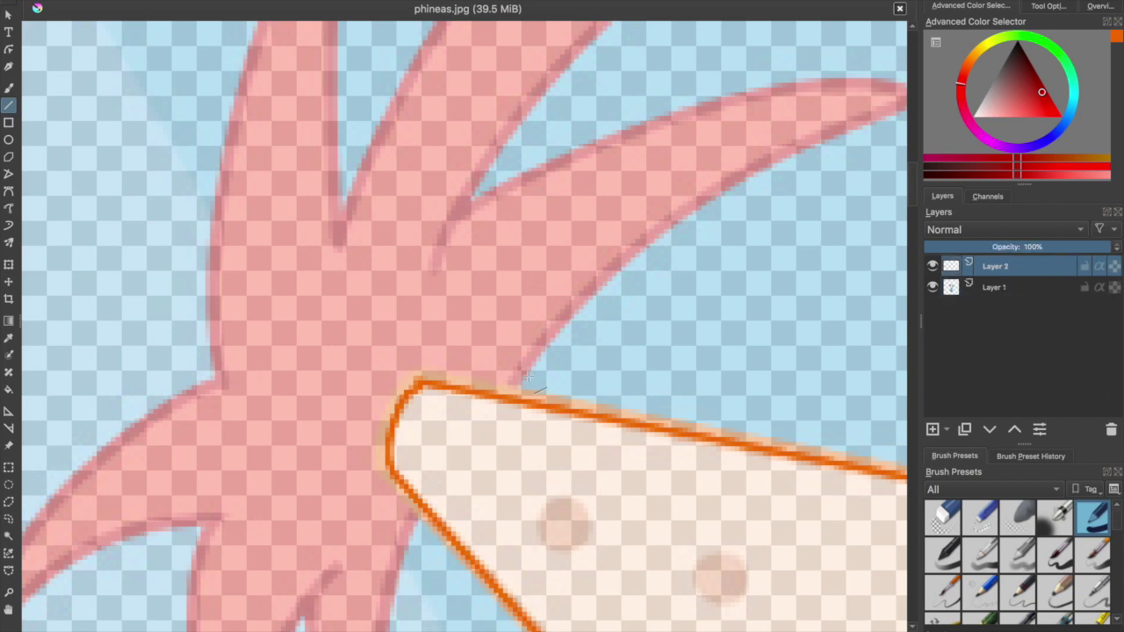
Step: Trace the lower edge of Phineas's front hair spike with short dark red line segments, working outward from the forehead
{"action": "left_click_drag", "start_coordinate": [518, 384], "coordinate": [586, 291]}
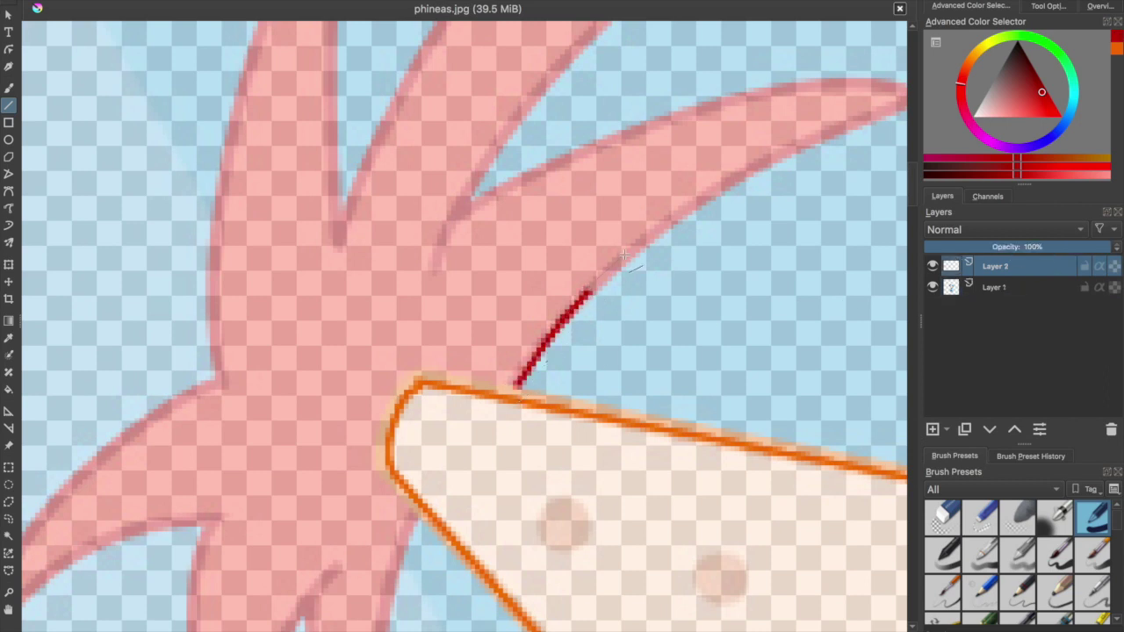
{"action": "left_click_drag", "start_coordinate": [623, 255], "coordinate": [637, 246]}
{"action": "left_click_drag", "start_coordinate": [678, 214], "coordinate": [783, 151]}
Step: Show the Layer 1 reference, sample the skin colour from Phineas's face, and hide the reference again
{"action": "scroll", "coordinate": [783, 151], "scroll_direction": "down", "scroll_amount": 5}
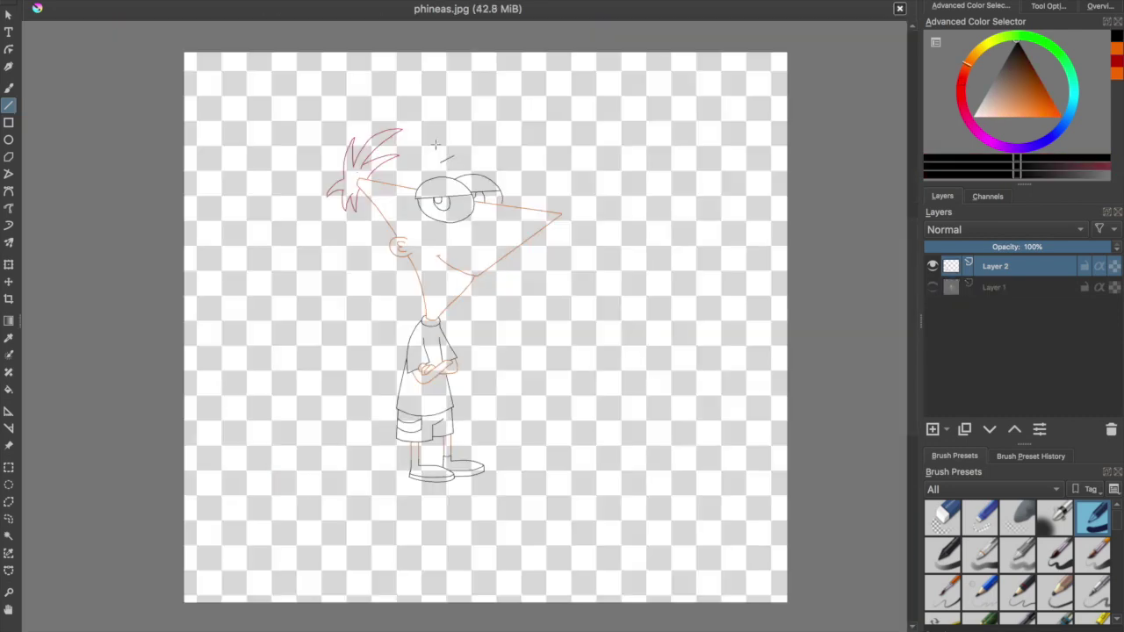
{"action": "scroll", "coordinate": [435, 143], "scroll_direction": "up", "scroll_amount": 8}
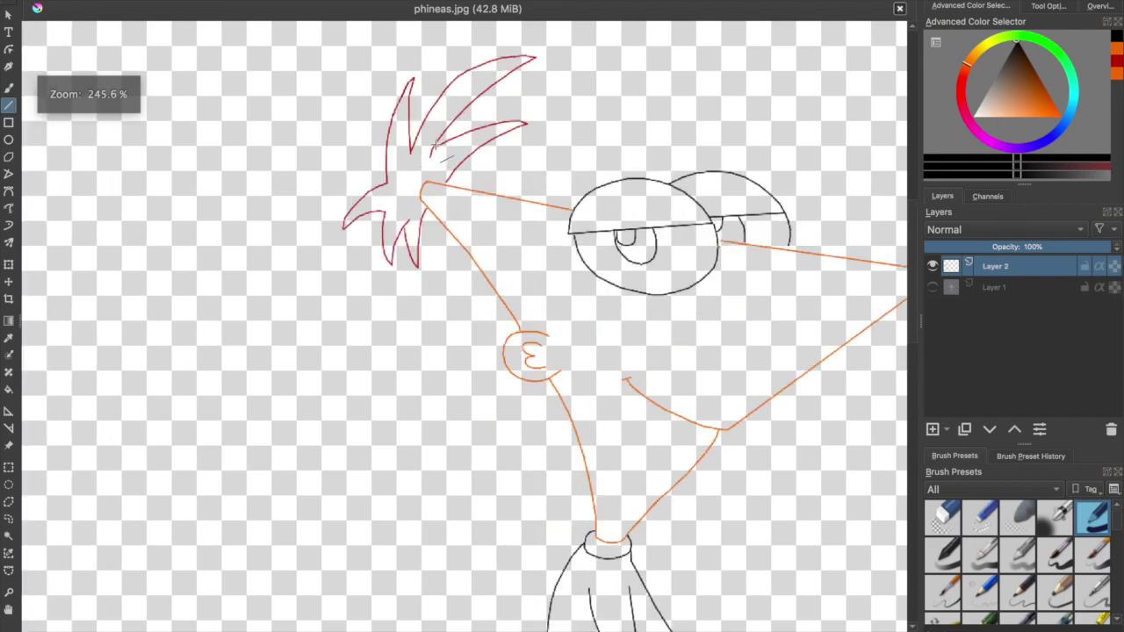
{"action": "scroll", "coordinate": [435, 143], "scroll_direction": "down", "scroll_amount": 5}
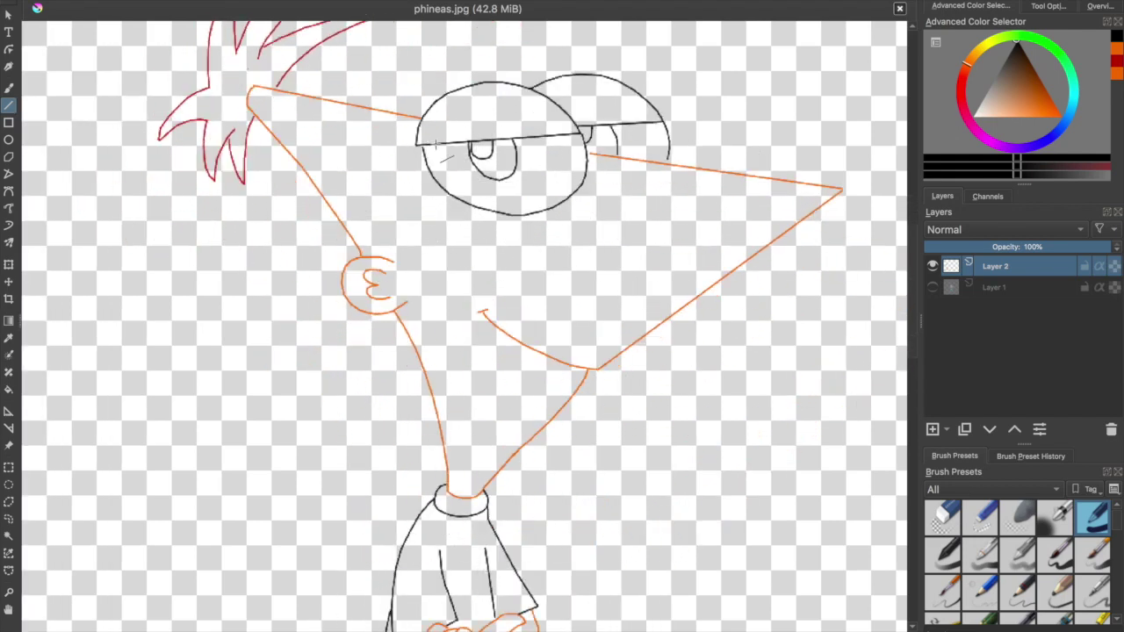
{"action": "scroll", "coordinate": [435, 143], "scroll_direction": "down", "scroll_amount": 6}
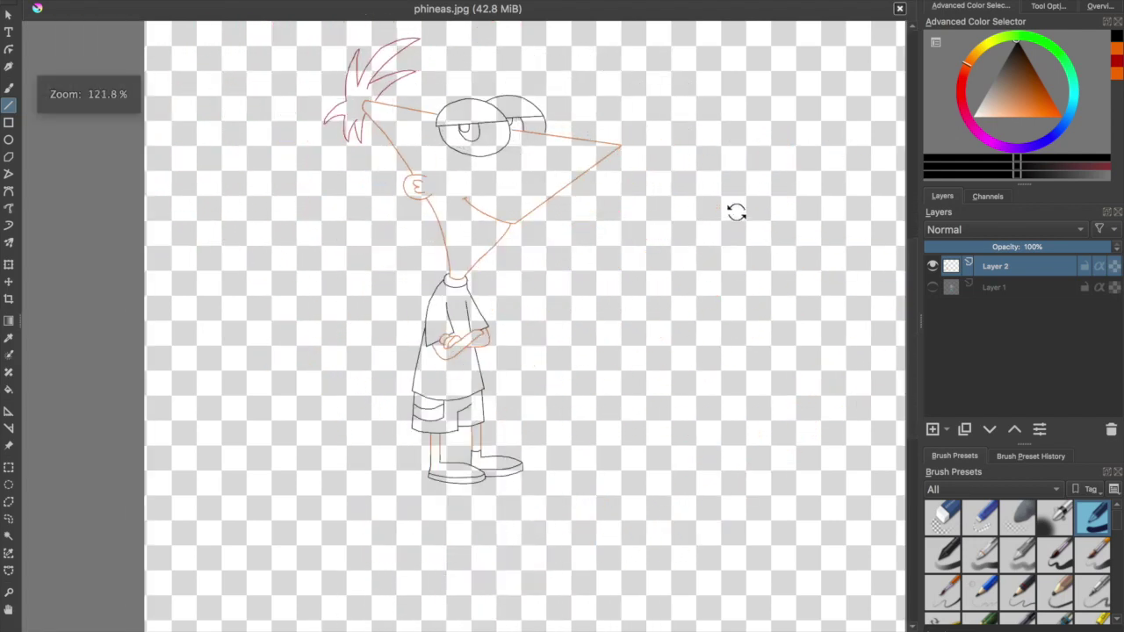
{"action": "left_click", "coordinate": [933, 287]}
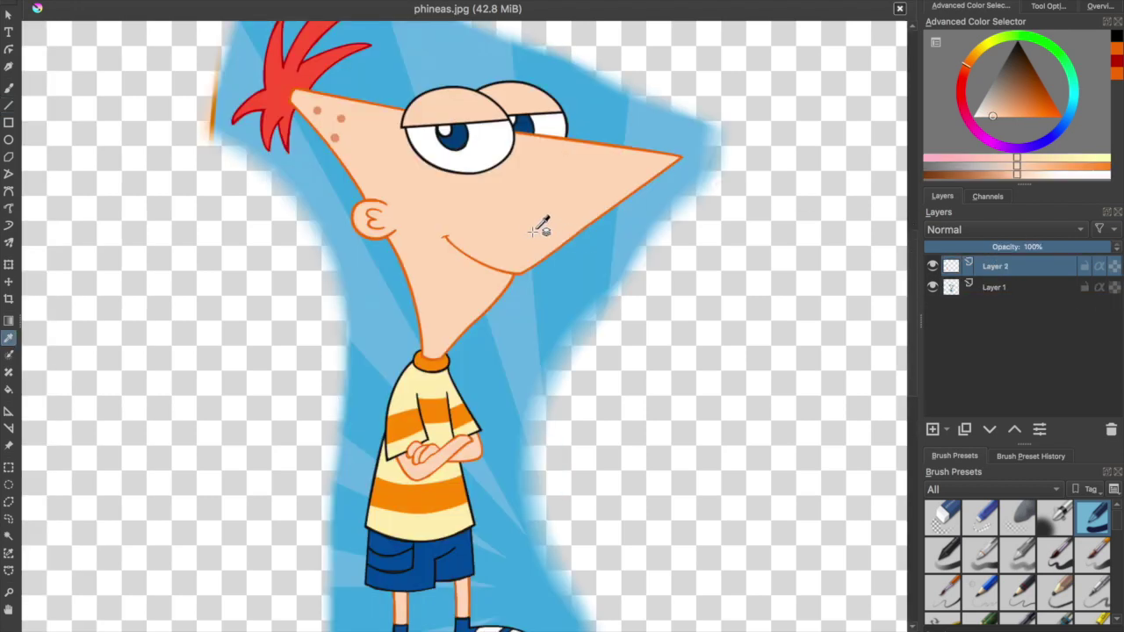
{"action": "left_click", "coordinate": [933, 289]}
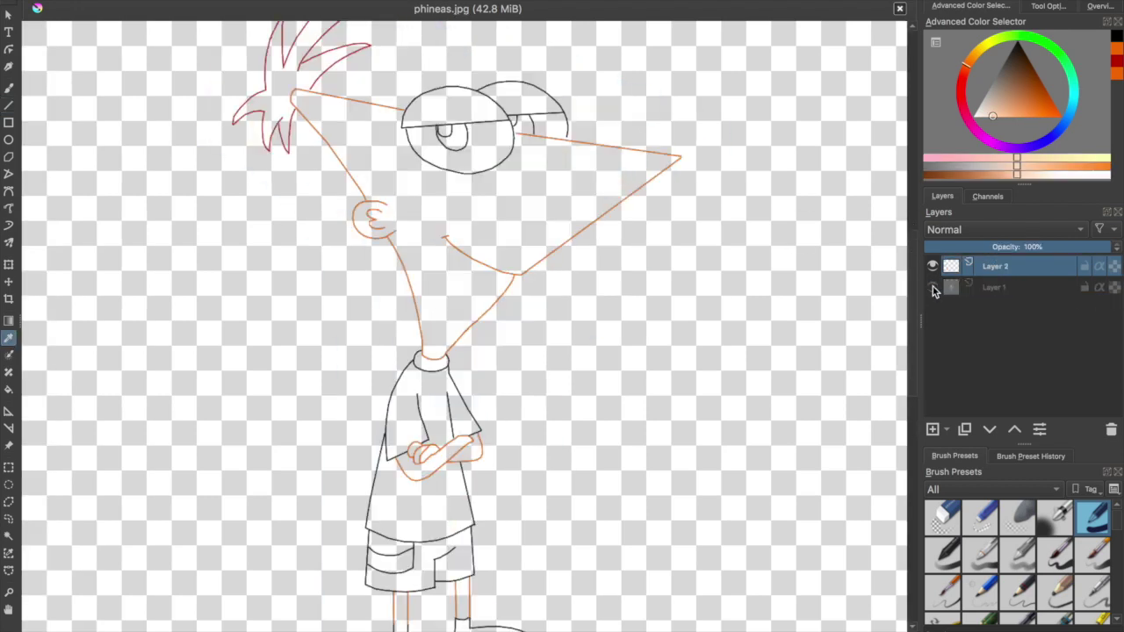
Step: Fill Phineas's face and both eyelids on Layer 2 with the sampled skin colour
{"action": "left_click", "coordinate": [9, 392]}
{"action": "left_click", "coordinate": [475, 207]}
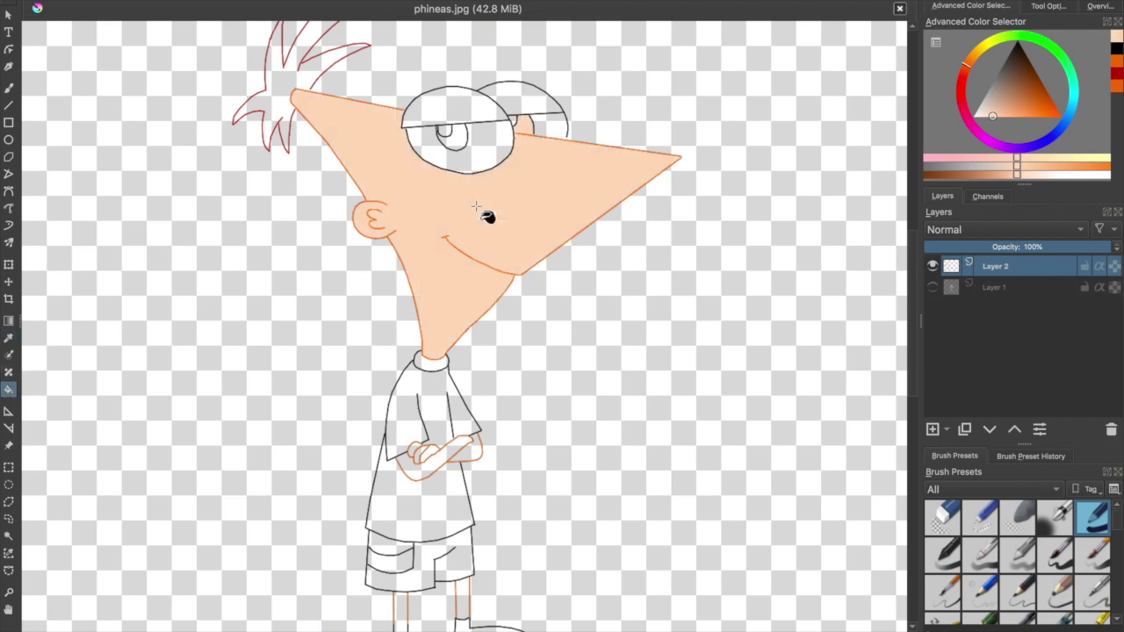
{"action": "left_click", "coordinate": [454, 110]}
{"action": "left_click", "coordinate": [518, 91]}
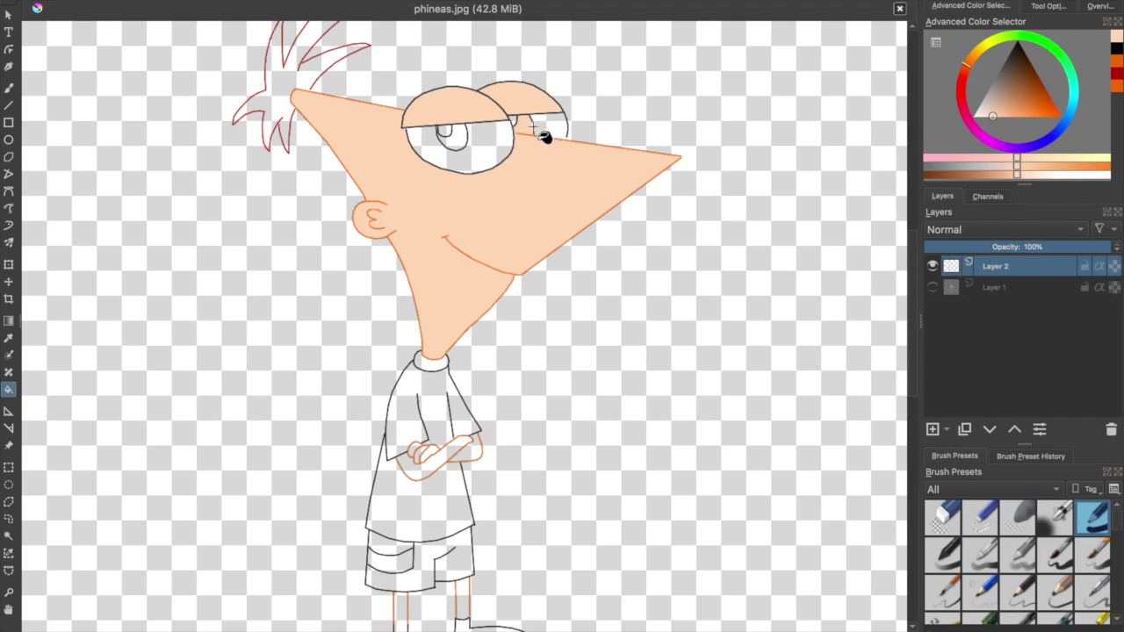
Step: Fill Phineas's folded arms and both bare legs with the same skin colour
{"action": "scroll", "coordinate": [545, 138], "scroll_direction": "up", "scroll_amount": 10}
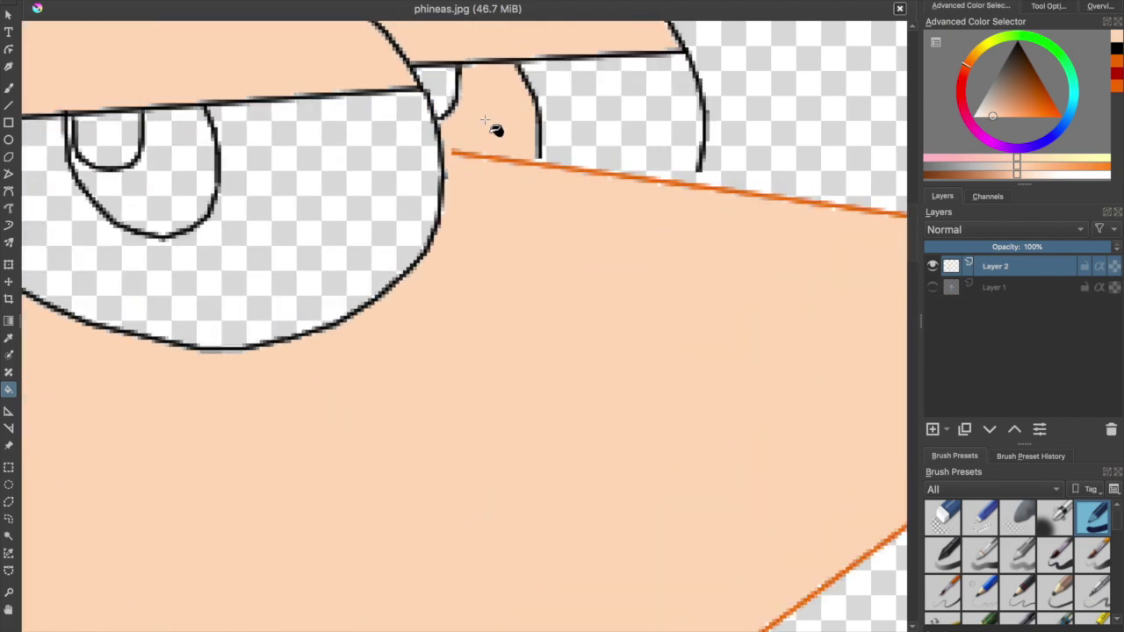
{"action": "scroll", "coordinate": [485, 120], "scroll_direction": "down", "scroll_amount": 8}
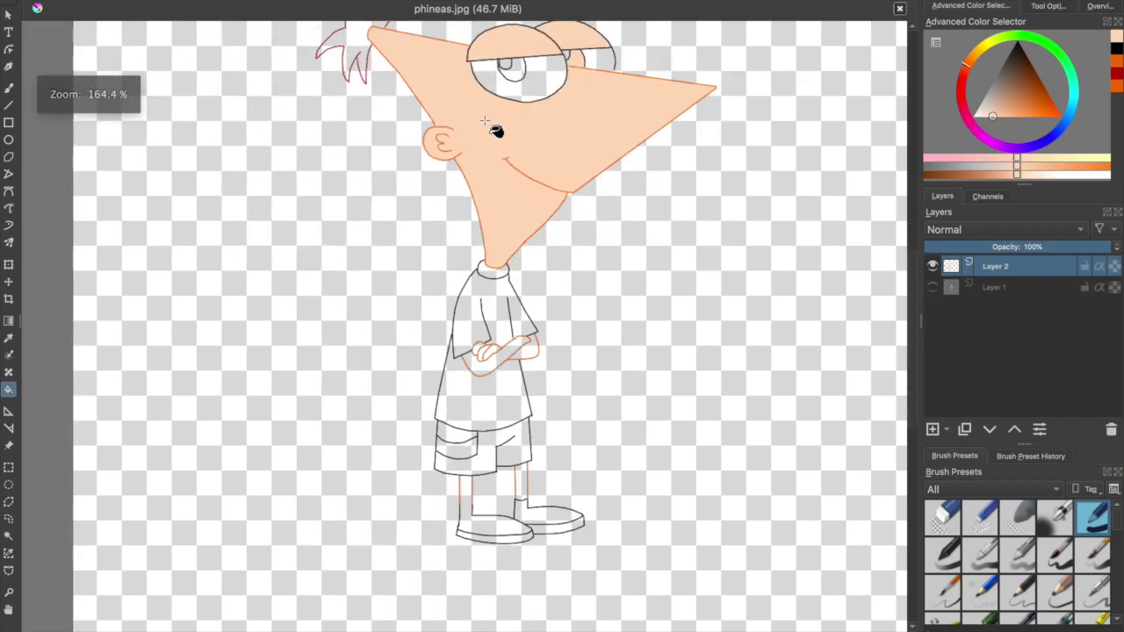
{"action": "scroll", "coordinate": [438, 302], "scroll_direction": "up", "scroll_amount": 6}
{"action": "scroll", "coordinate": [519, 276], "scroll_direction": "up", "scroll_amount": 10}
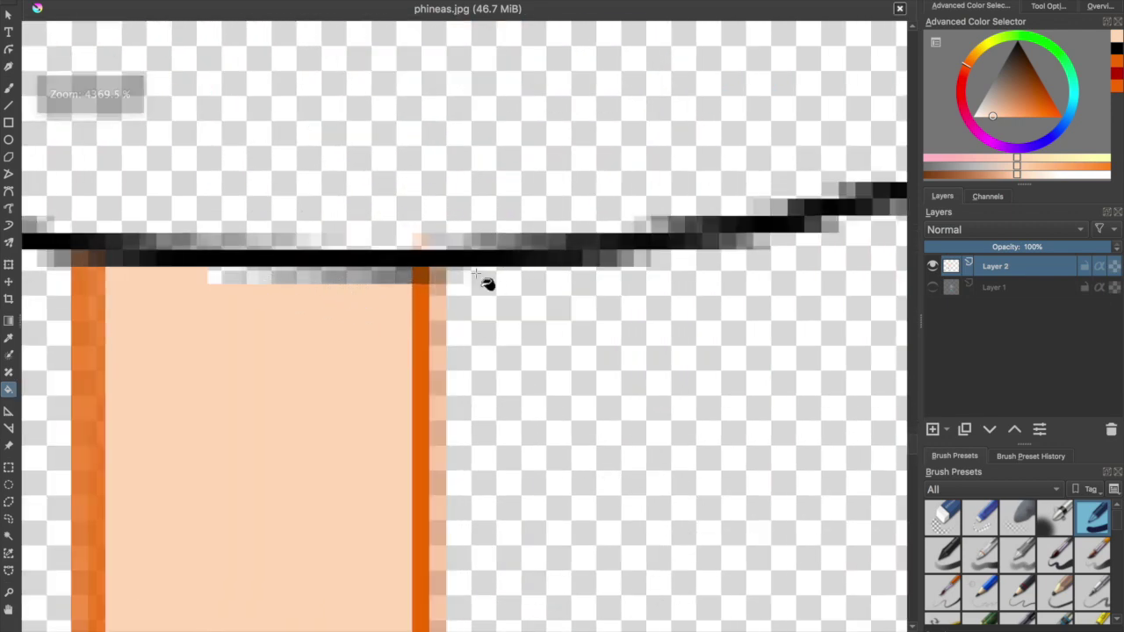
{"action": "scroll", "coordinate": [463, 311], "scroll_direction": "down", "scroll_amount": 11}
{"action": "scroll", "coordinate": [463, 311], "scroll_direction": "down", "scroll_amount": 1}
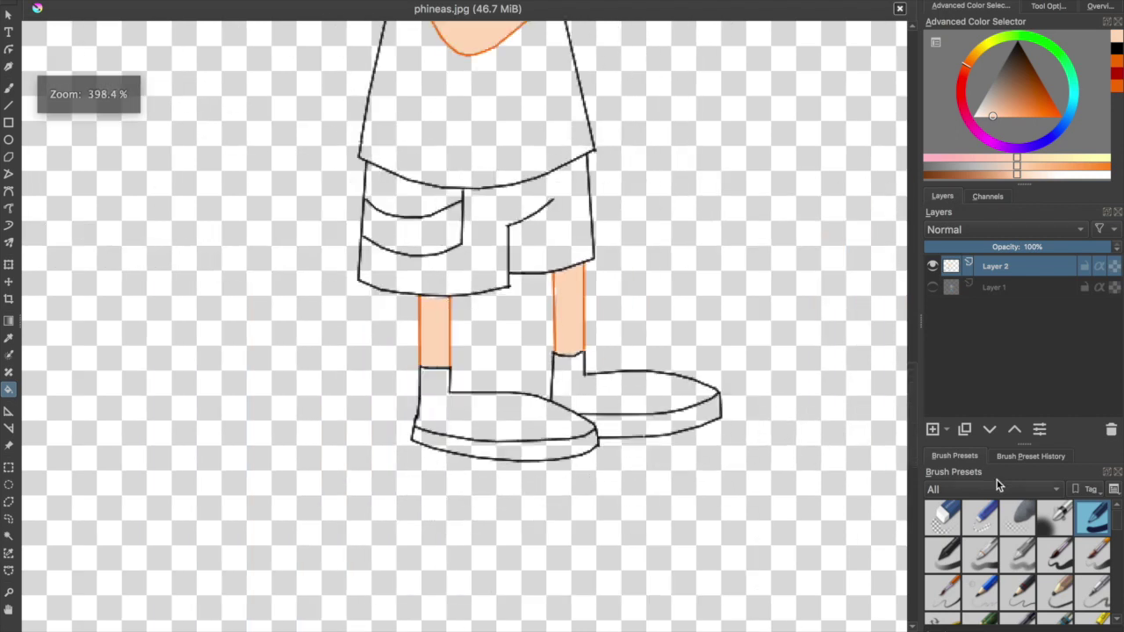
Step: Choose the dark pen brush preset with the blue dotted stroke and activate the freehand brush
{"action": "scroll", "coordinate": [1048, 572], "scroll_direction": "down", "scroll_amount": 3}
{"action": "scroll", "coordinate": [1045, 572], "scroll_direction": "down", "scroll_amount": 5}
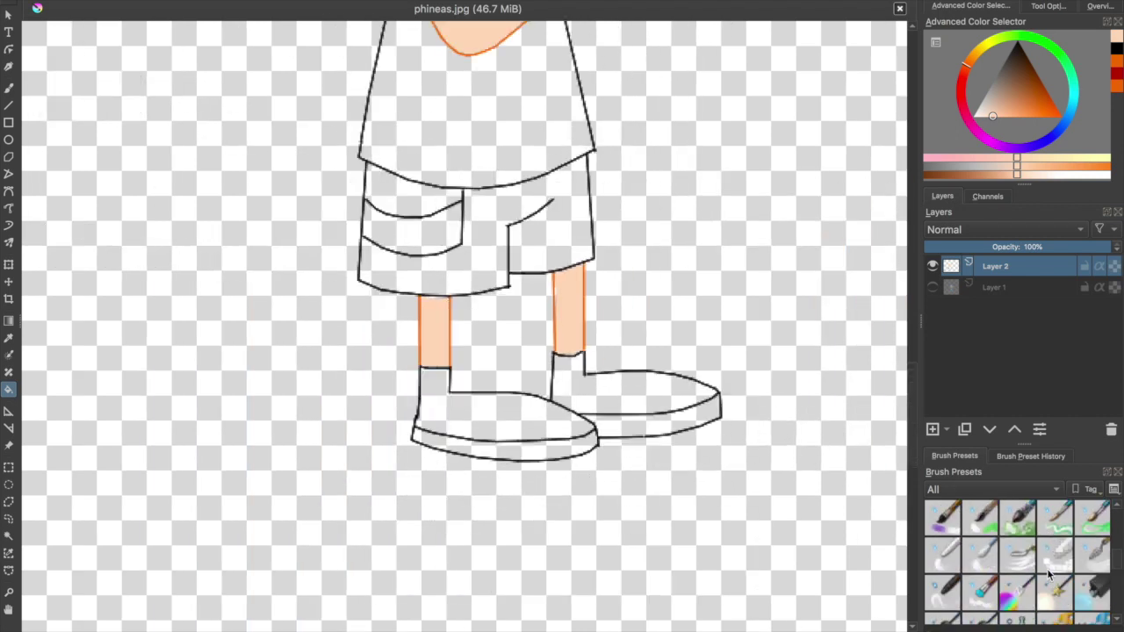
{"action": "scroll", "coordinate": [1024, 568], "scroll_direction": "up", "scroll_amount": 1}
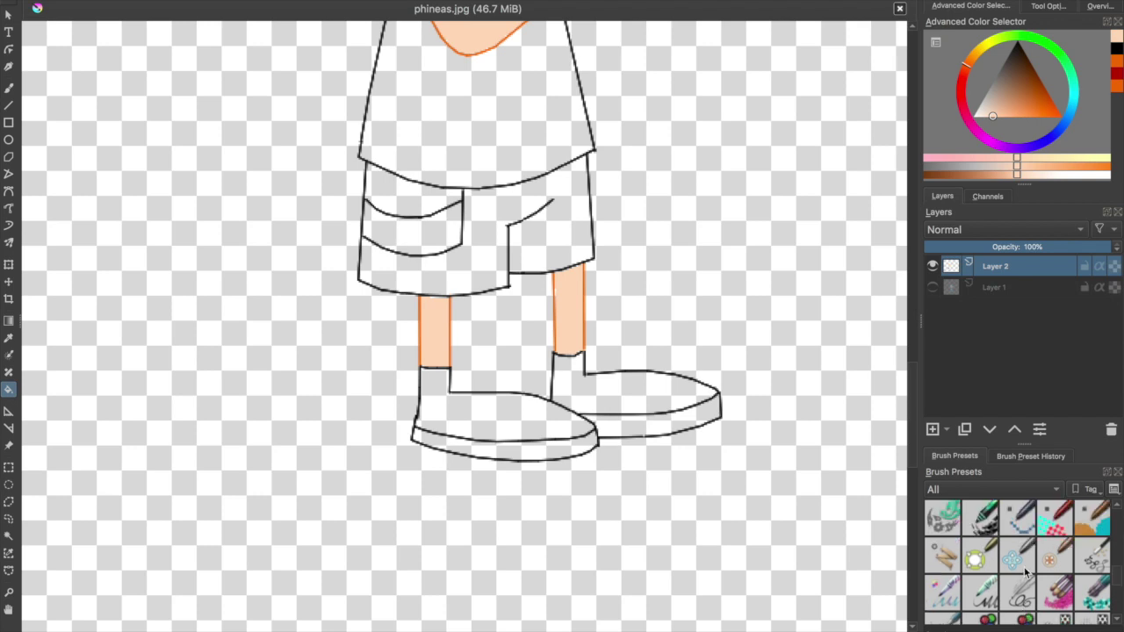
{"action": "left_click", "coordinate": [1019, 525]}
{"action": "scroll", "coordinate": [682, 394], "scroll_direction": "up", "scroll_amount": 5}
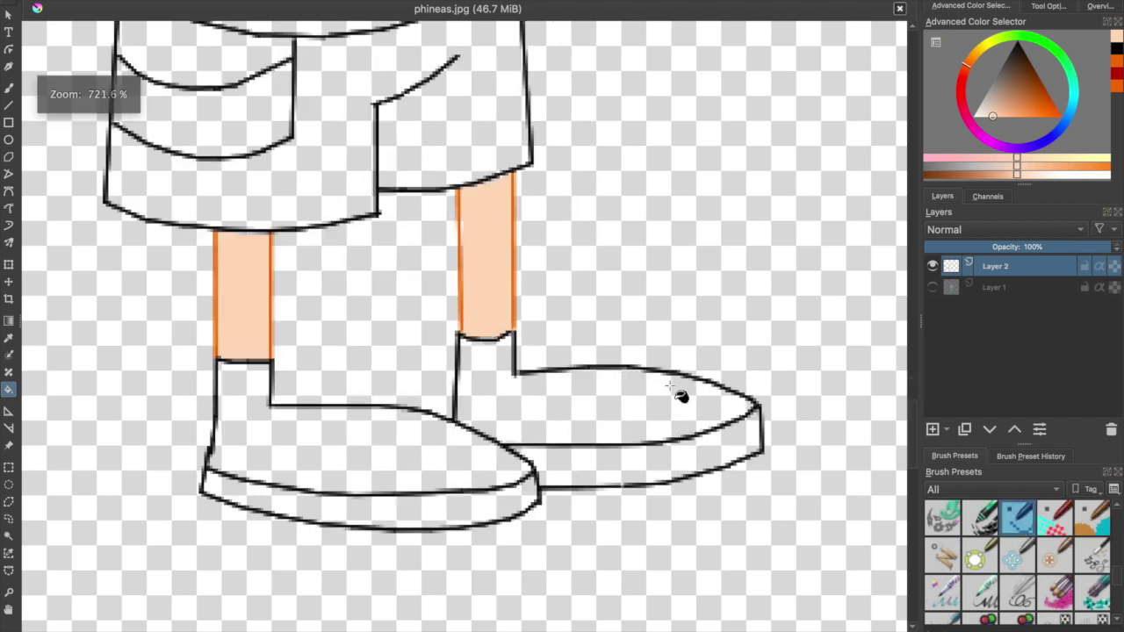
{"action": "left_click", "coordinate": [8, 90]}
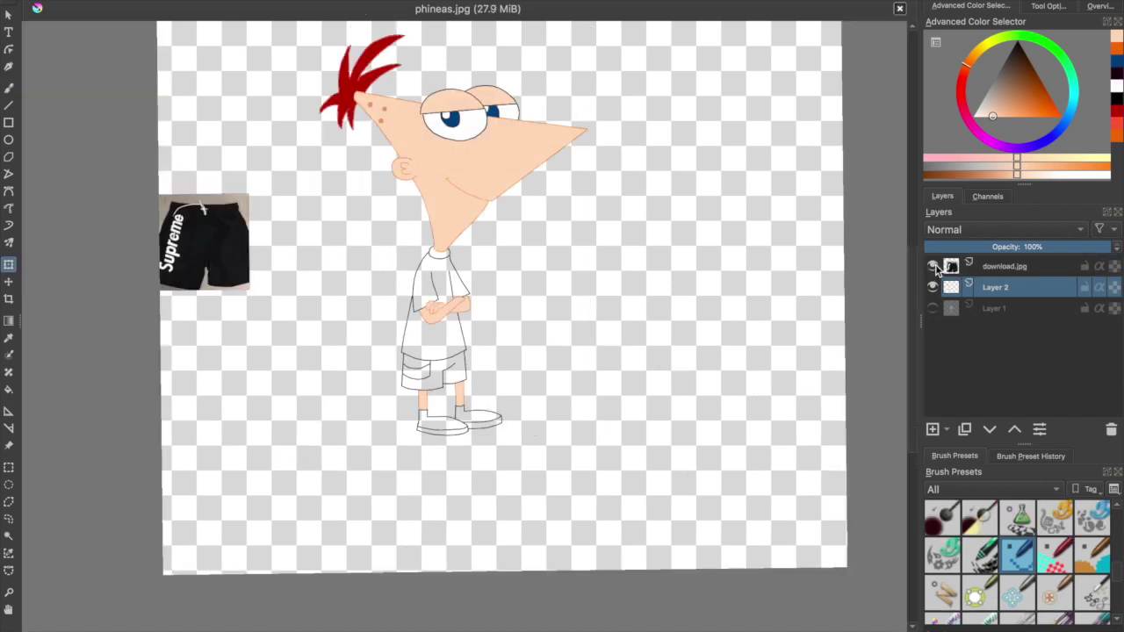
Step: Move the black Supreme shorts picture on the download.jpg layer over Phineas's shorts and scale it down to fit
{"action": "key", "text": "ctrl+t"}
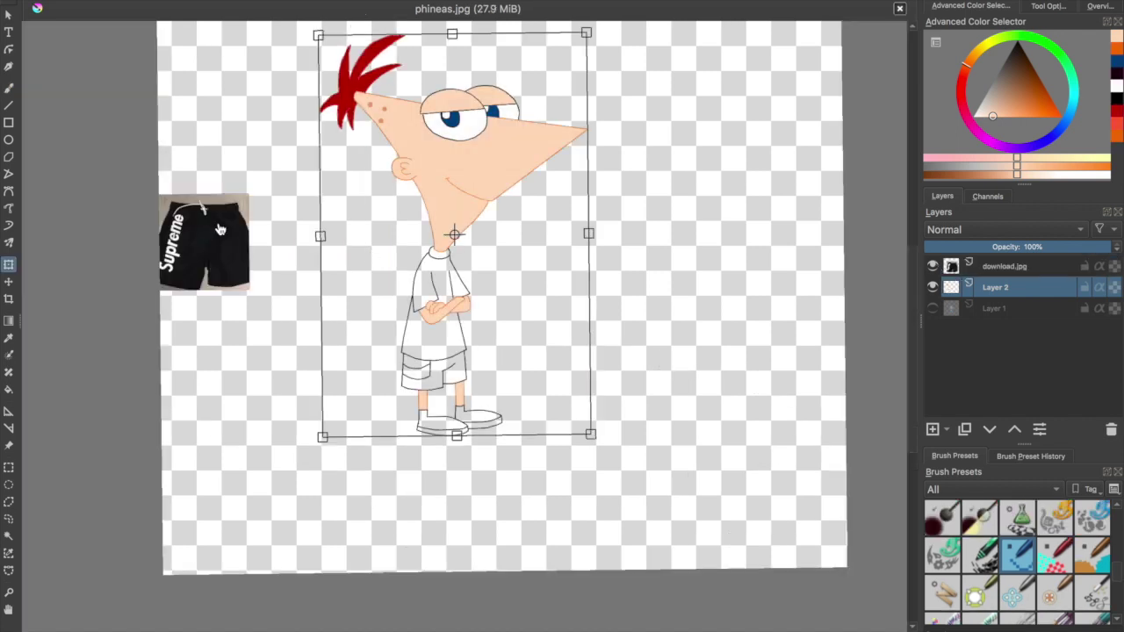
{"action": "left_click", "coordinate": [1003, 273]}
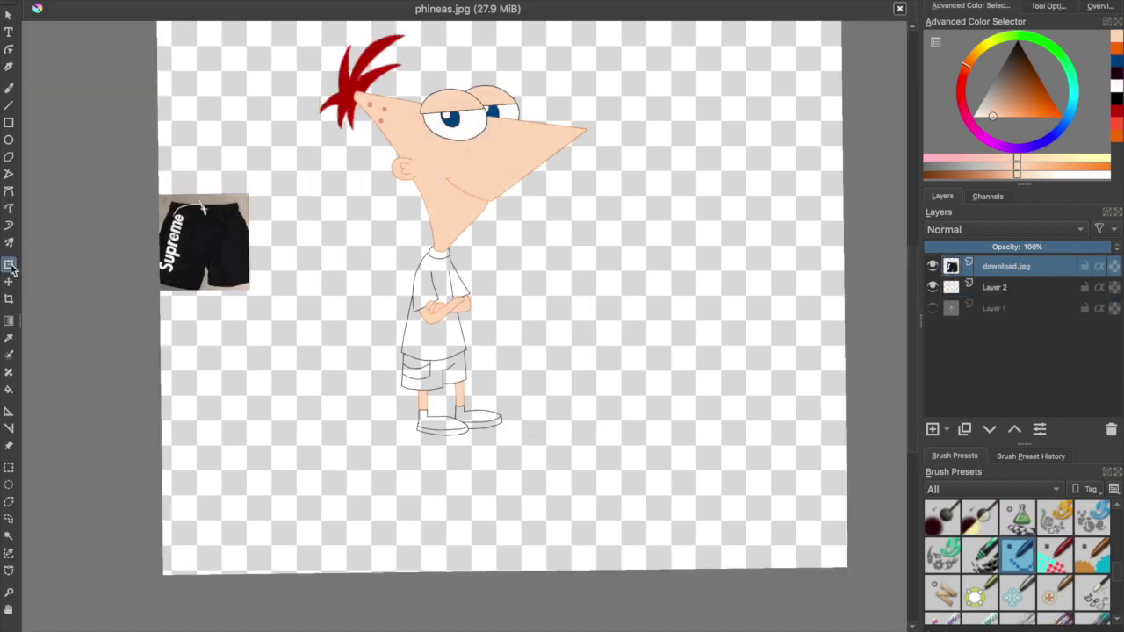
{"action": "left_click", "coordinate": [9, 265]}
{"action": "left_click_drag", "start_coordinate": [200, 264], "coordinate": [429, 379]}
{"action": "scroll", "coordinate": [429, 380], "scroll_direction": "down", "scroll_amount": 1}
{"action": "scroll", "coordinate": [428, 380], "scroll_direction": "up", "scroll_amount": 3}
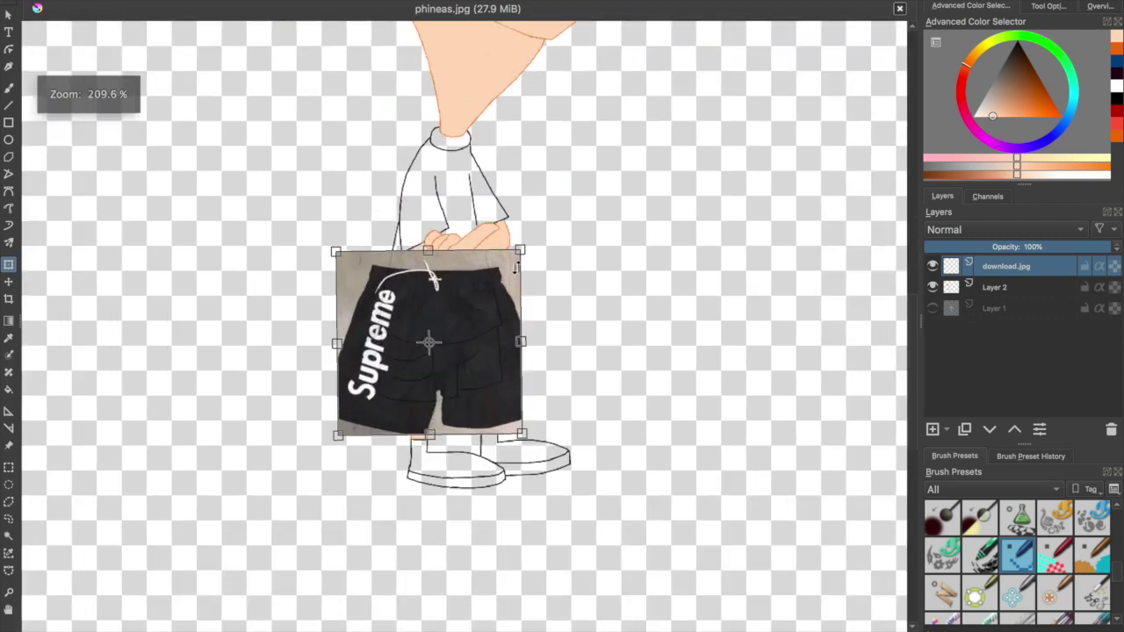
{"action": "left_click_drag", "start_coordinate": [520, 252], "coordinate": [369, 367]}
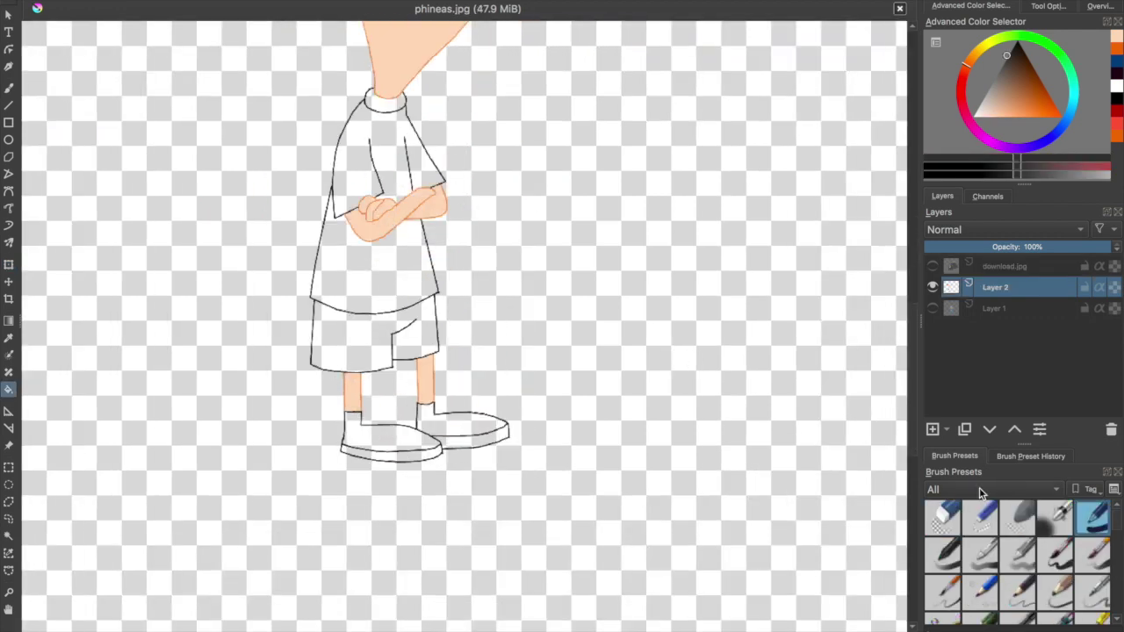
Step: Fill the main panel of Phineas's shorts with dark grey and show the download.jpg picture again
{"action": "left_click", "coordinate": [369, 344]}
{"action": "scroll", "coordinate": [369, 345], "scroll_direction": "up", "scroll_amount": 4}
{"action": "left_click", "coordinate": [933, 266]}
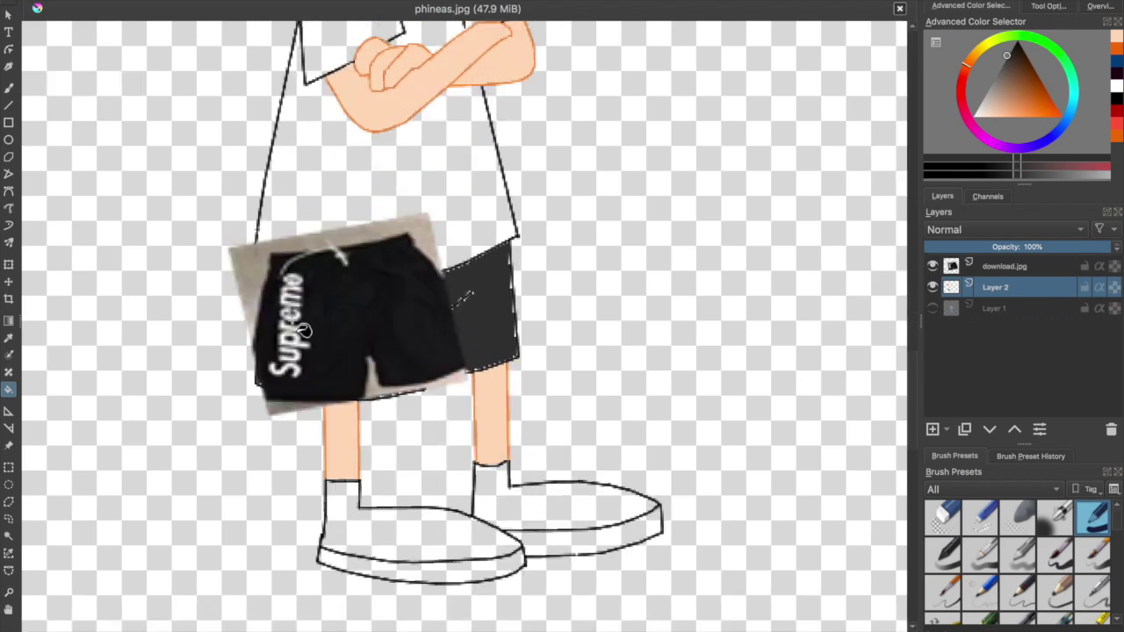
Step: Fade the download.jpg layer so the shorts drawn beneath it show through
{"action": "scroll", "coordinate": [302, 326], "scroll_direction": "up", "scroll_amount": 4}
{"action": "left_click", "coordinate": [983, 266]}
{"action": "left_click", "coordinate": [984, 245]}
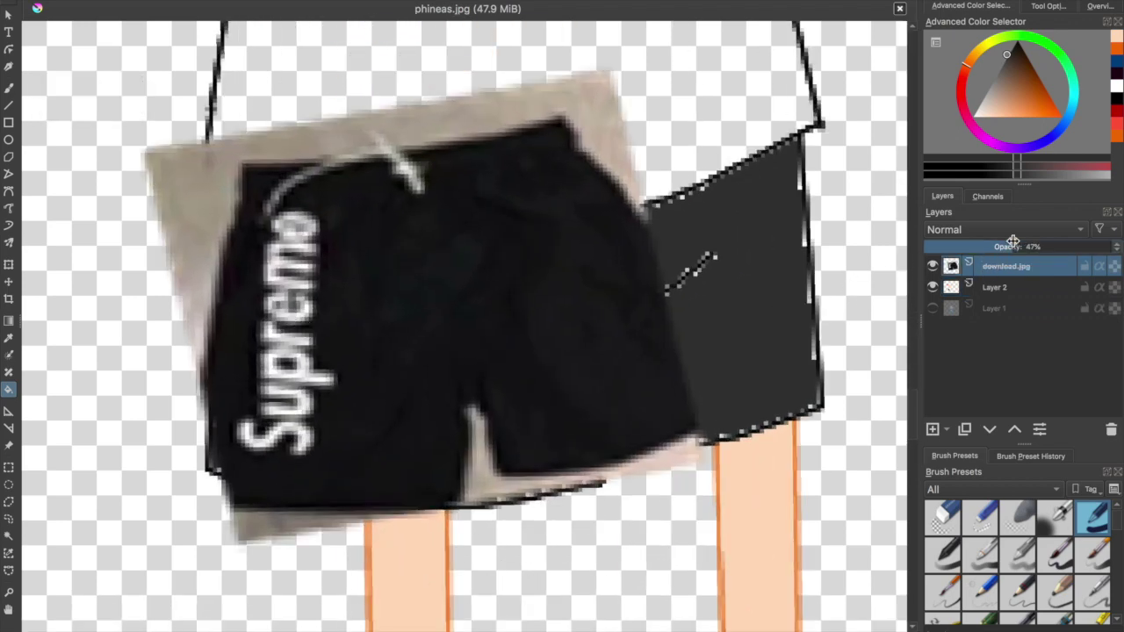
Step: Try to trace the S of the Supreme lettering onto the shorts on Layer 2 with white straight lines
{"action": "left_click", "coordinate": [995, 290]}
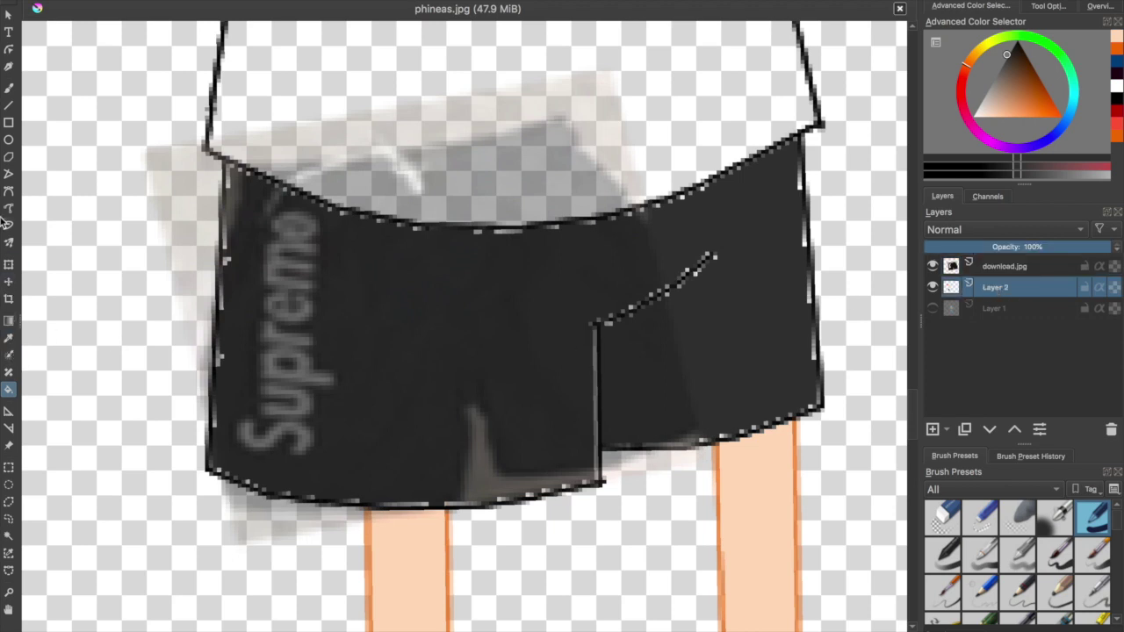
{"action": "left_click", "coordinate": [9, 104]}
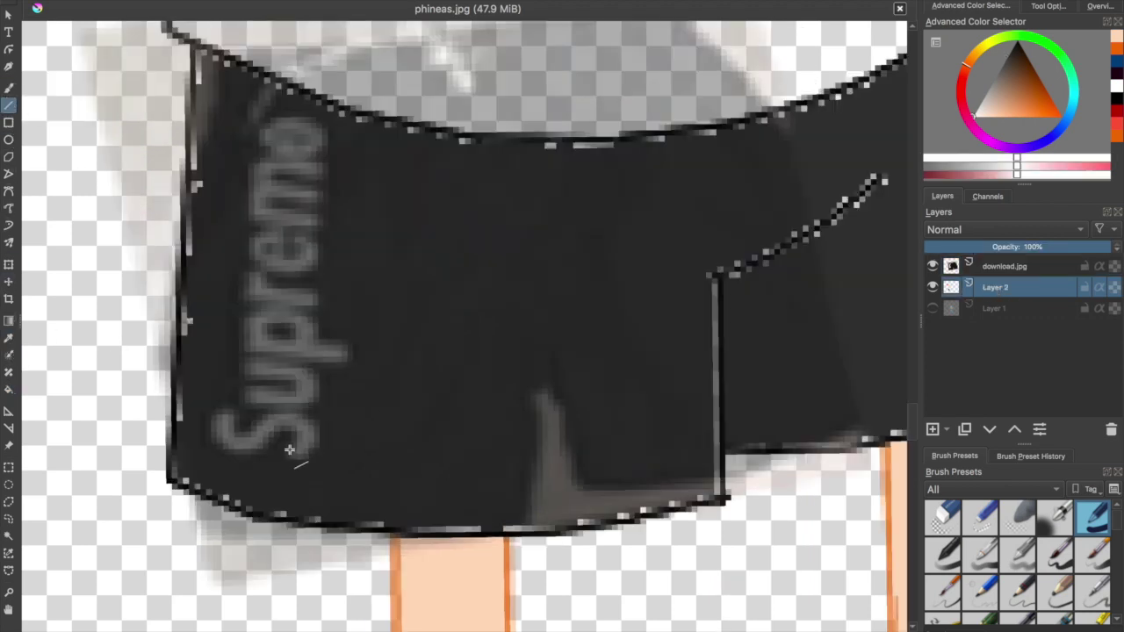
{"action": "mouse_move", "coordinate": [292, 450]}
{"action": "left_mouse_down"}
{"action": "mouse_move", "coordinate": [248, 458]}
{"action": "mouse_move", "coordinate": [212, 421]}
{"action": "mouse_move", "coordinate": [233, 414]}
{"action": "mouse_move", "coordinate": [239, 435]}
{"action": "mouse_move", "coordinate": [269, 417]}
{"action": "mouse_move", "coordinate": [321, 431]}
{"action": "left_mouse_up"}
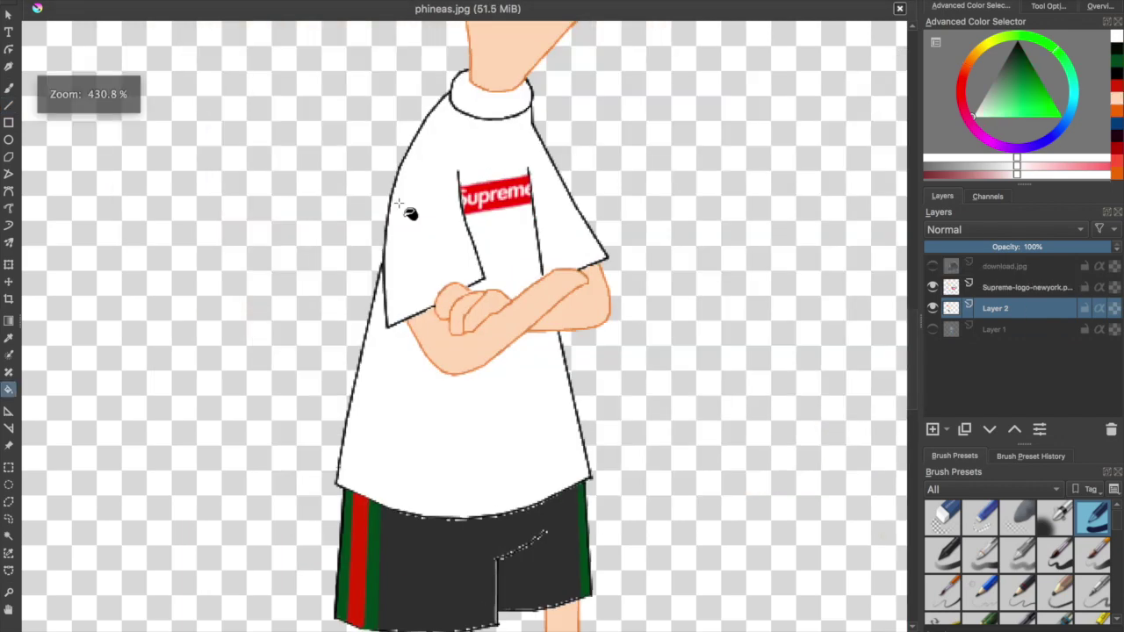
Step: Take the drawing window out of full screen and move it aside to reach the logo file on the desktop
{"action": "scroll", "coordinate": [562, 575], "scroll_direction": "up", "scroll_amount": 2}
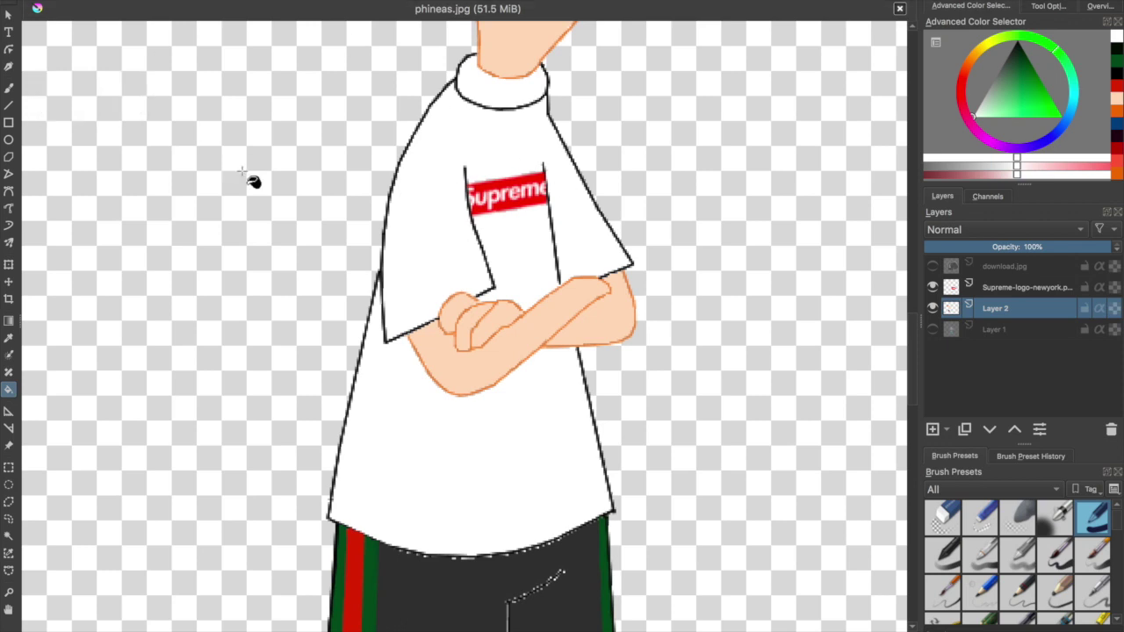
{"action": "scroll", "coordinate": [253, 182], "scroll_direction": "down", "scroll_amount": 3}
{"action": "scroll", "coordinate": [253, 182], "scroll_direction": "up", "scroll_amount": 2}
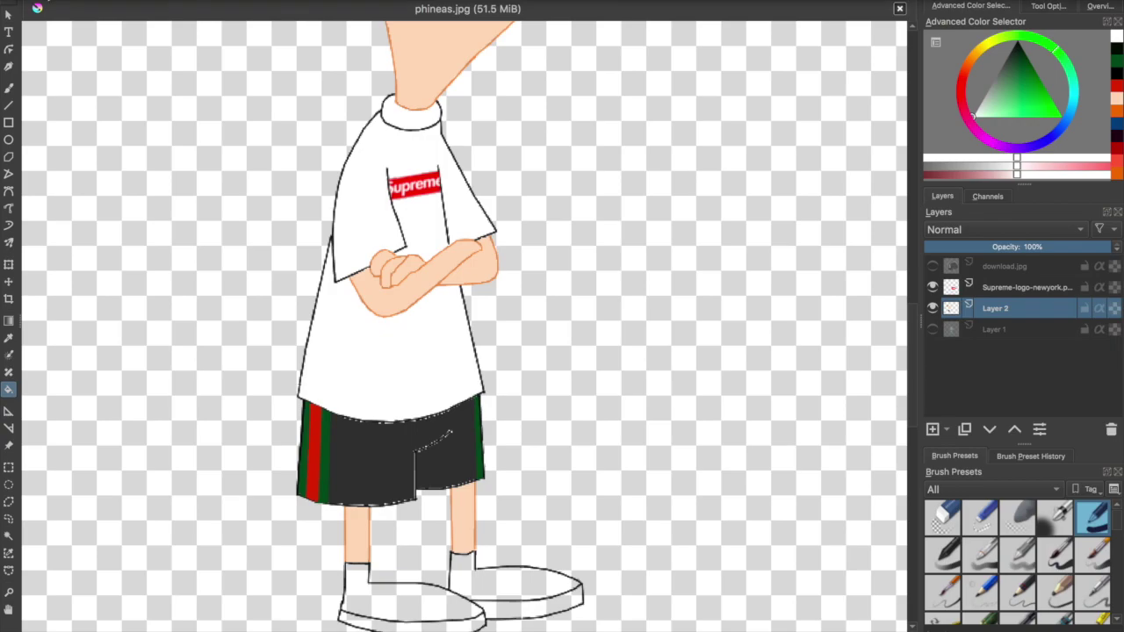
{"action": "key", "text": "ctrl+super+f"}
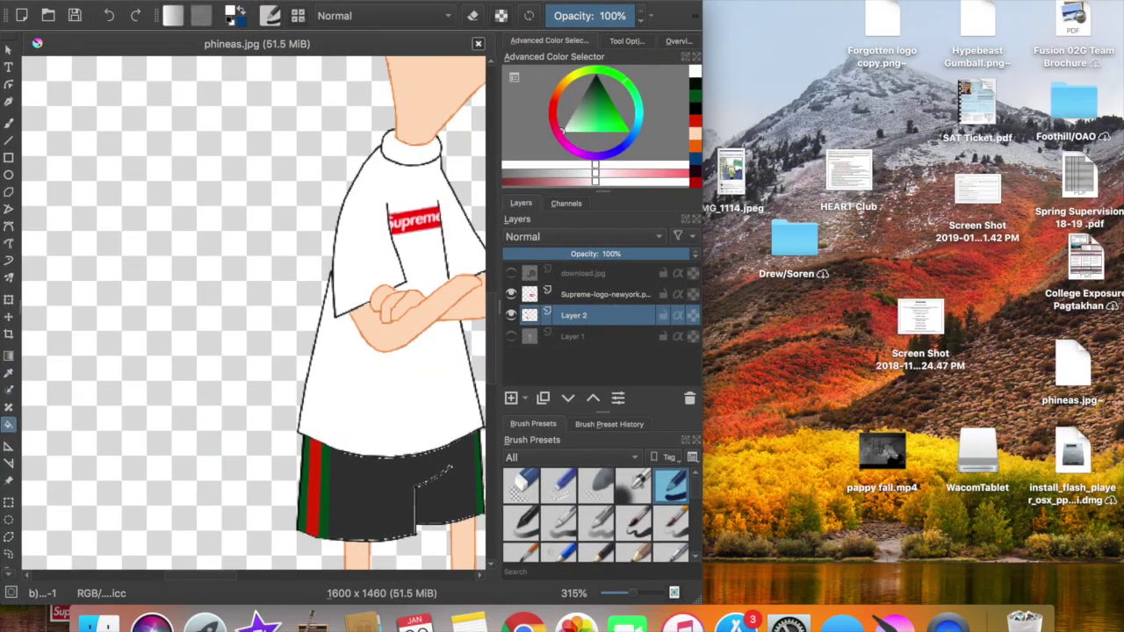
{"action": "left_click", "coordinate": [389, 5]}
{"action": "left_click", "coordinate": [389, 4]}
{"action": "left_click_drag", "start_coordinate": [566, 2], "coordinate": [796, 9]}
Step: Insert the Supreme logo file from the desktop into the drawing as a new layer and return to full screen
{"action": "left_click_drag", "start_coordinate": [55, 604], "coordinate": [403, 322]}
{"action": "left_click", "coordinate": [444, 328]}
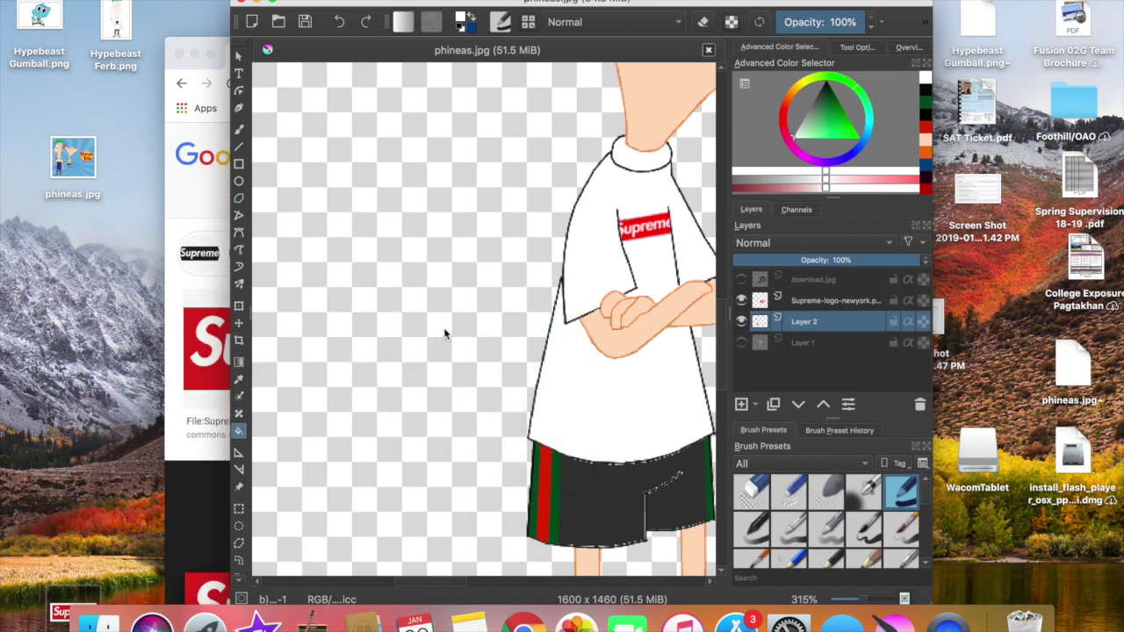
{"action": "left_click", "coordinate": [271, 1]}
{"action": "scroll", "coordinate": [396, 185], "scroll_direction": "down", "scroll_amount": 5}
{"action": "scroll", "coordinate": [396, 188], "scroll_direction": "up", "scroll_amount": 3}
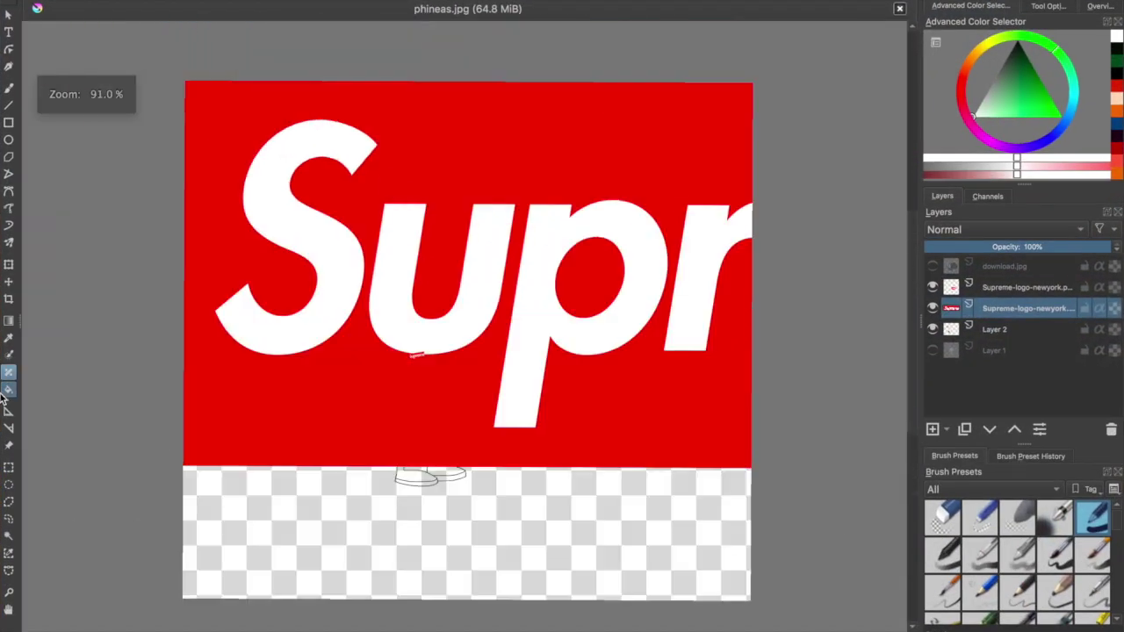
{"action": "left_click", "coordinate": [9, 264]}
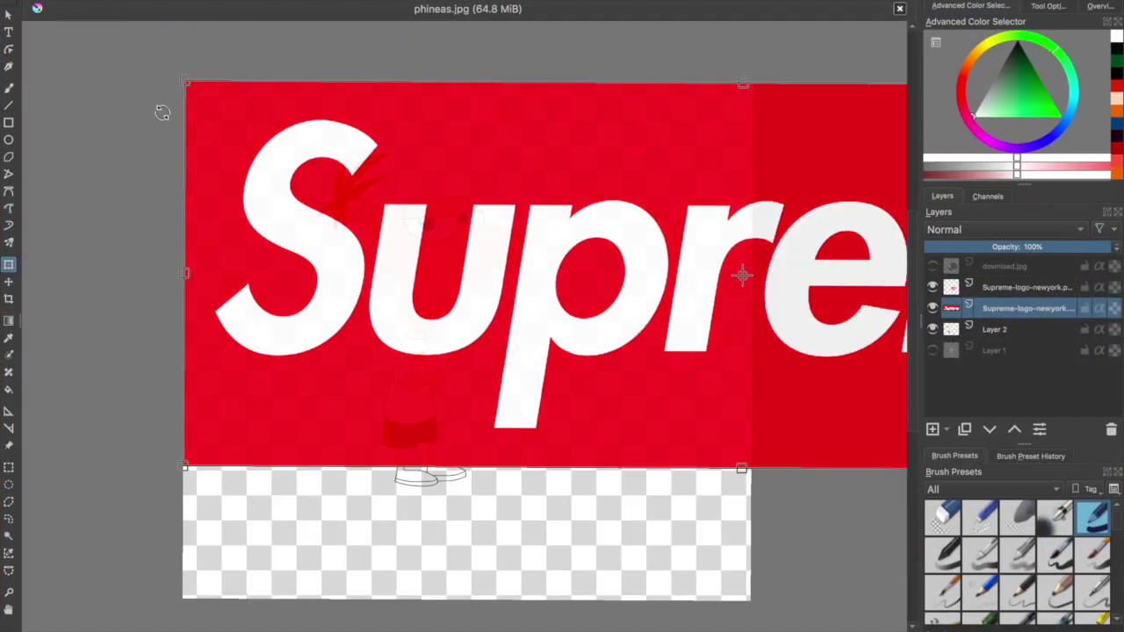
{"action": "left_click_drag", "start_coordinate": [182, 81], "coordinate": [416, 368]}
{"action": "key", "text": "ctrl+z"}
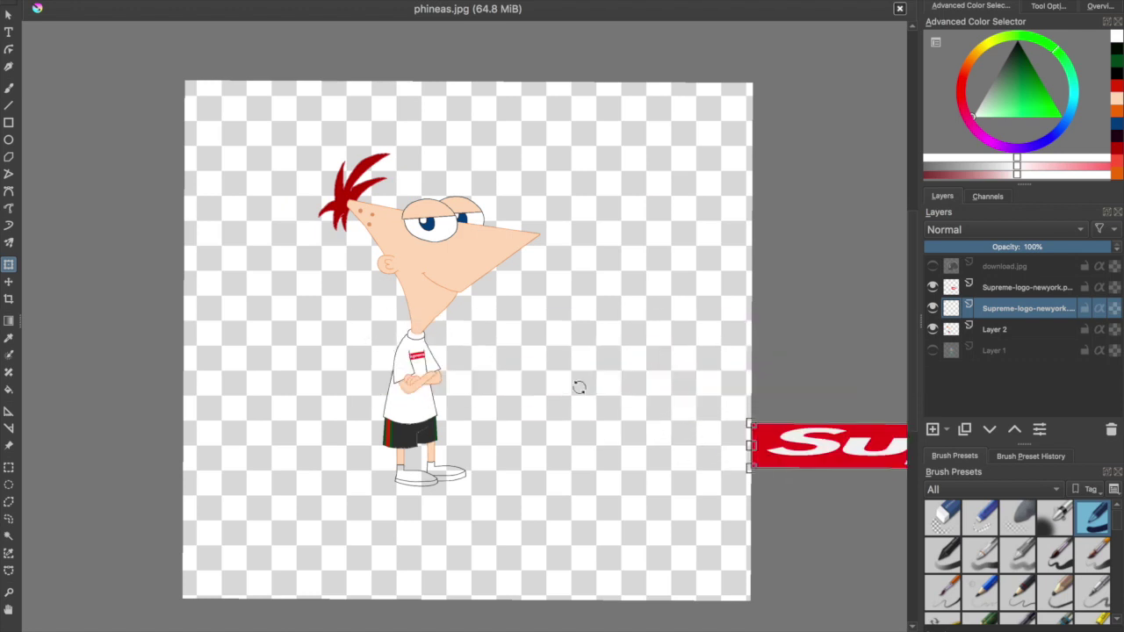
{"action": "key", "text": "ctrl+z"}
Step: Scale down the newly inserted Supreme logo from its upper-left corner
{"action": "left_click_drag", "start_coordinate": [188, 83], "coordinate": [529, 316]}
{"action": "scroll", "coordinate": [440, 362], "scroll_direction": "up", "scroll_amount": 5}
{"action": "scroll", "coordinate": [341, 318], "scroll_direction": "up", "scroll_amount": 3}
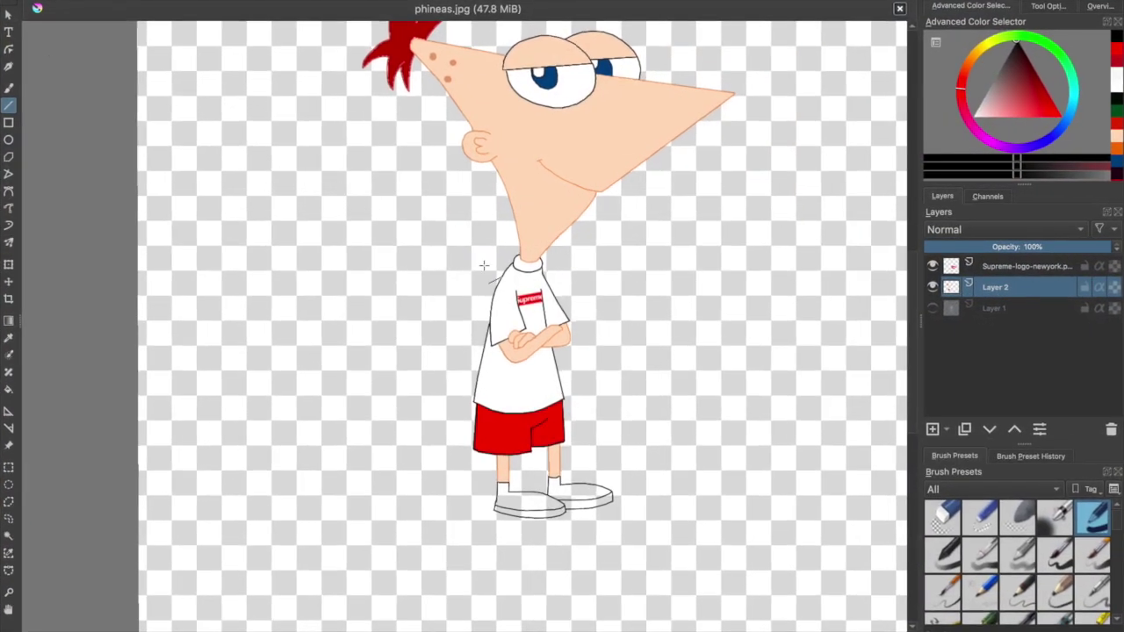
{"action": "scroll", "coordinate": [484, 265], "scroll_direction": "down", "scroll_amount": 3}
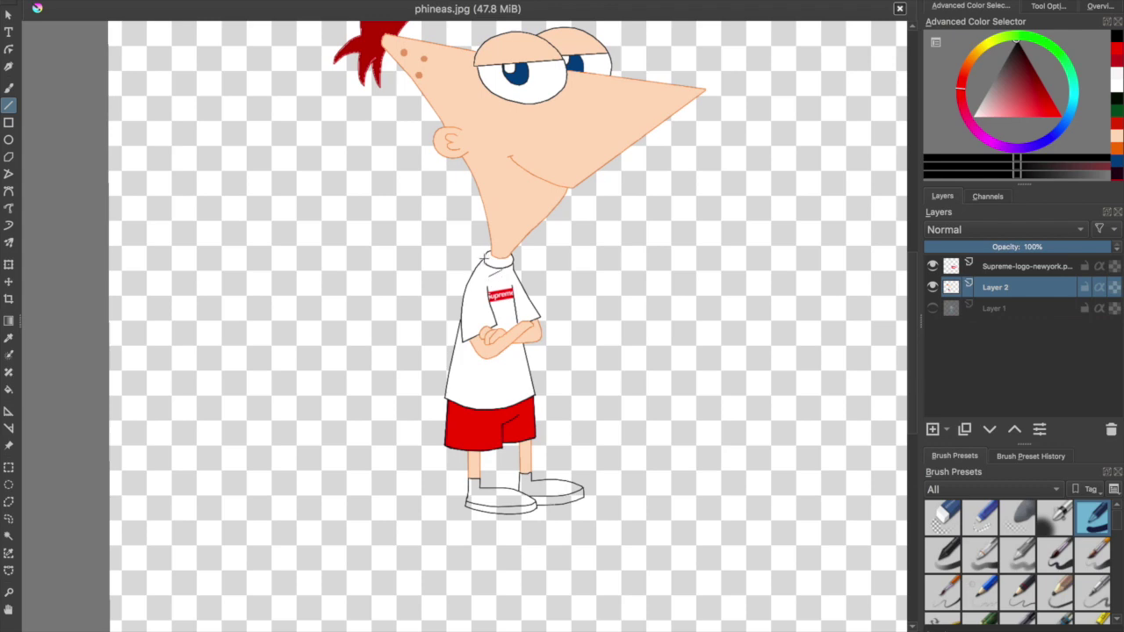
Step: Draw thin black horizontal lines across the front foot's sock on Layer 2 to divide it into stripe bands
{"action": "scroll", "coordinate": [484, 254], "scroll_direction": "up", "scroll_amount": 2}
{"action": "scroll", "coordinate": [484, 255], "scroll_direction": "down", "scroll_amount": 2}
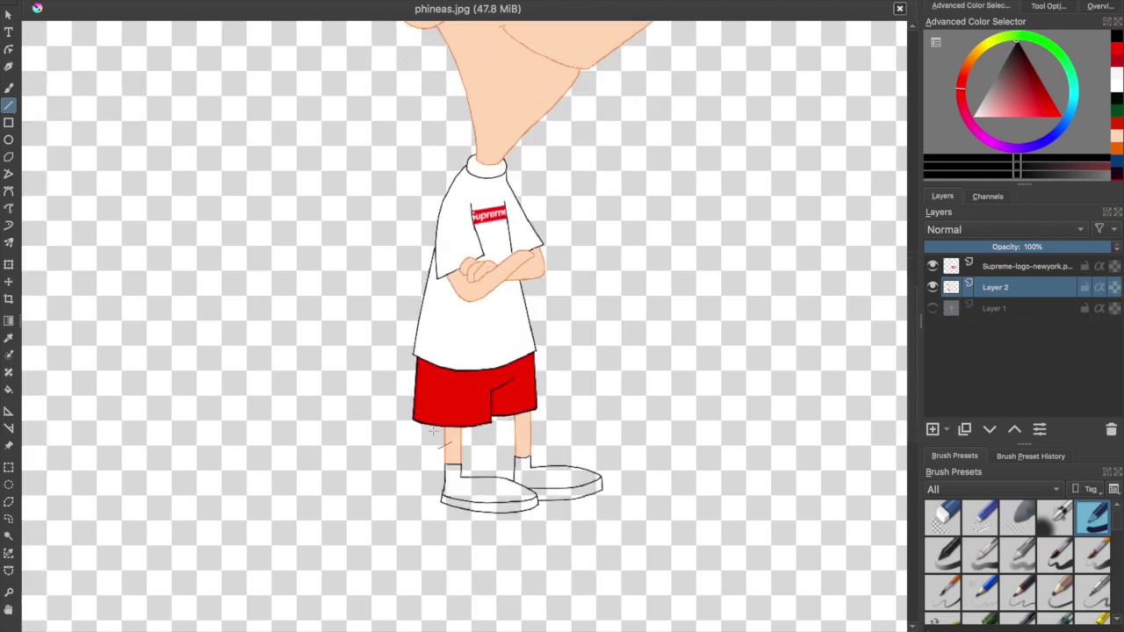
{"action": "scroll", "coordinate": [486, 352], "scroll_direction": "down", "scroll_amount": 3}
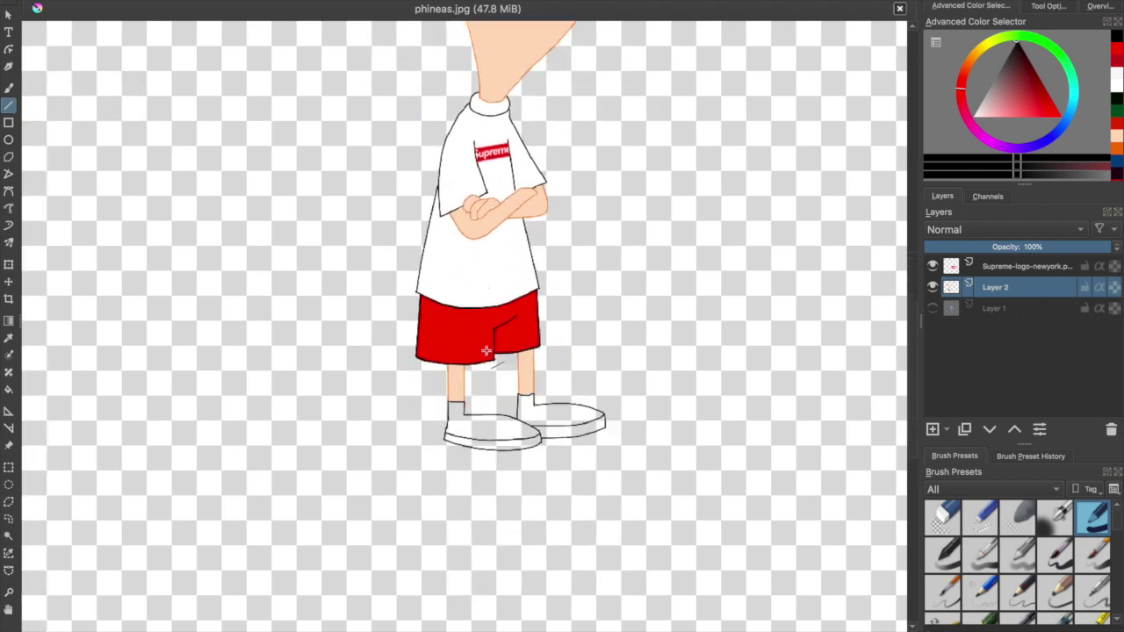
{"action": "scroll", "coordinate": [486, 349], "scroll_direction": "up", "scroll_amount": 2}
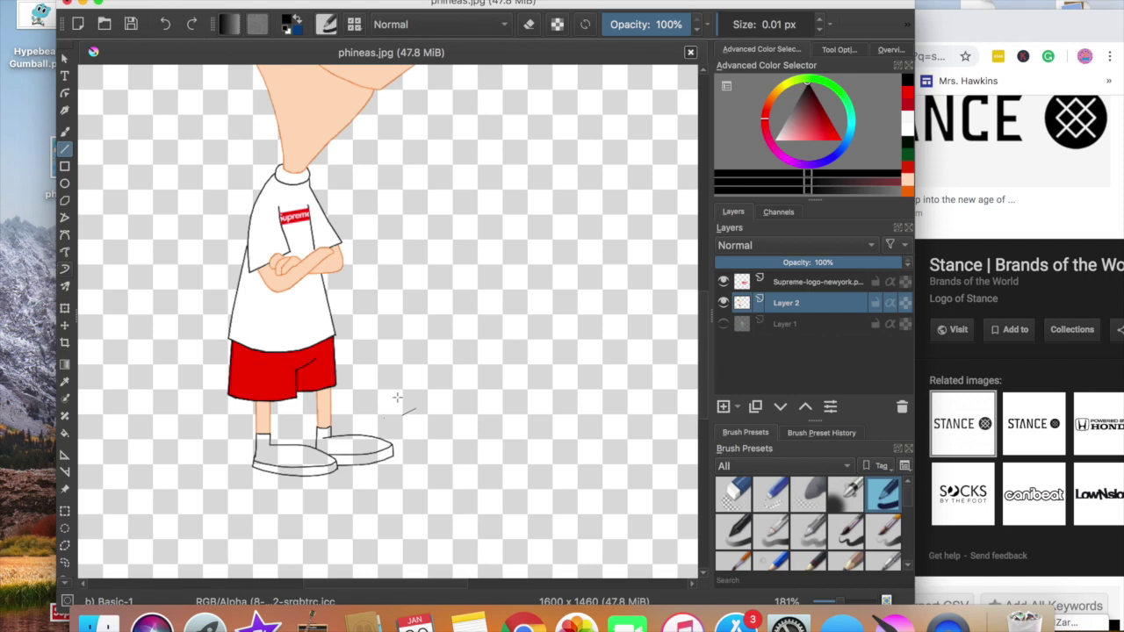
{"action": "scroll", "coordinate": [397, 397], "scroll_direction": "up", "scroll_amount": 6}
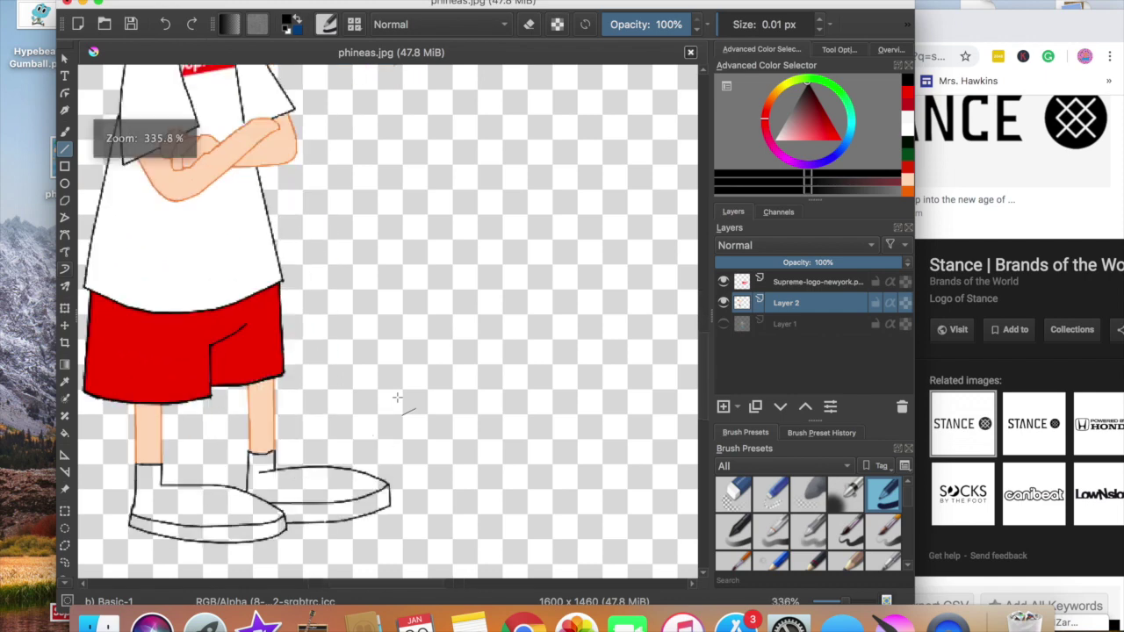
{"action": "scroll", "coordinate": [397, 375], "scroll_direction": "up", "scroll_amount": 5}
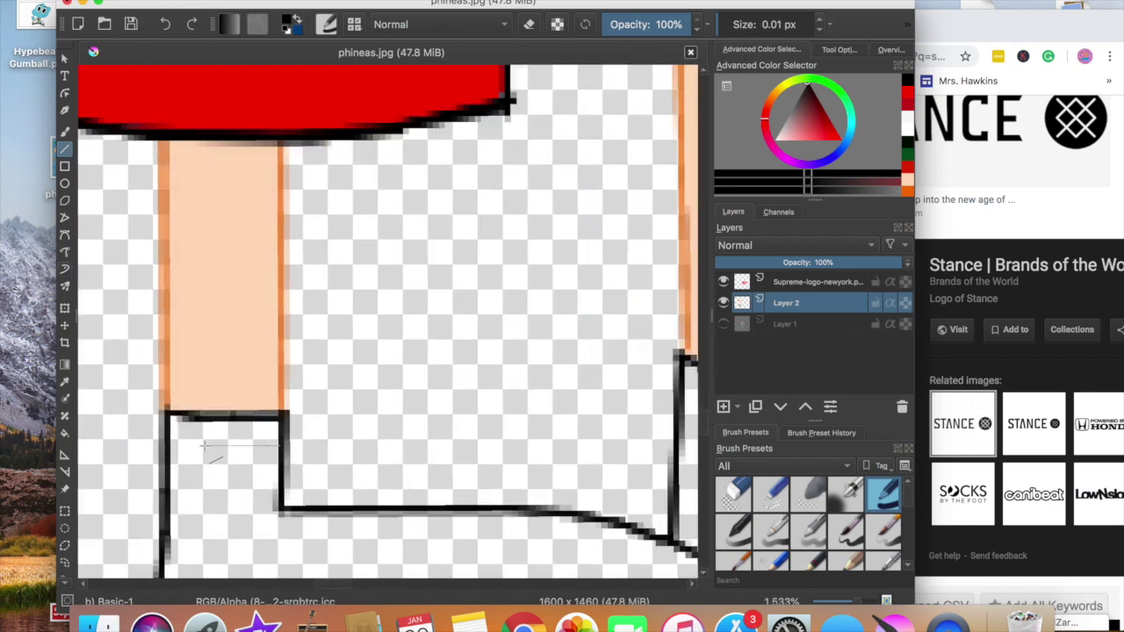
{"action": "left_click_drag", "start_coordinate": [167, 446], "coordinate": [167, 447]}
{"action": "left_click_drag", "start_coordinate": [168, 487], "coordinate": [281, 490]}
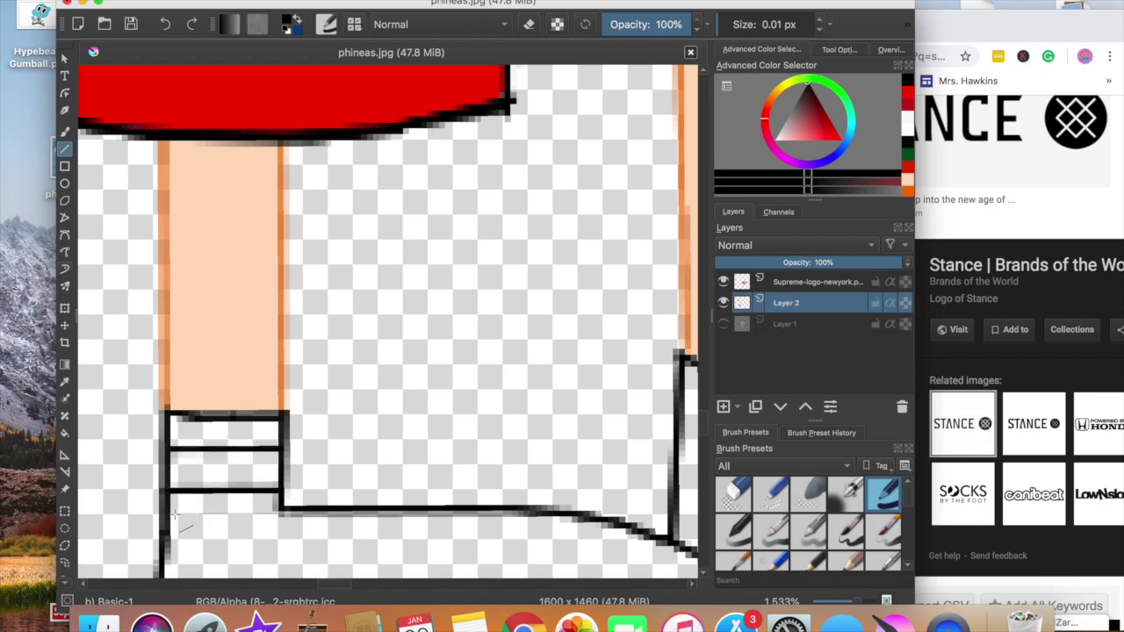
{"action": "left_click_drag", "start_coordinate": [175, 515], "coordinate": [171, 515]}
Step: Close off the back foot's sock at the shoe and divide it with black horizontal stripe lines
{"action": "scroll", "coordinate": [352, 422], "scroll_direction": "down", "scroll_amount": 5}
{"action": "scroll", "coordinate": [439, 369], "scroll_direction": "right", "scroll_amount": 5}
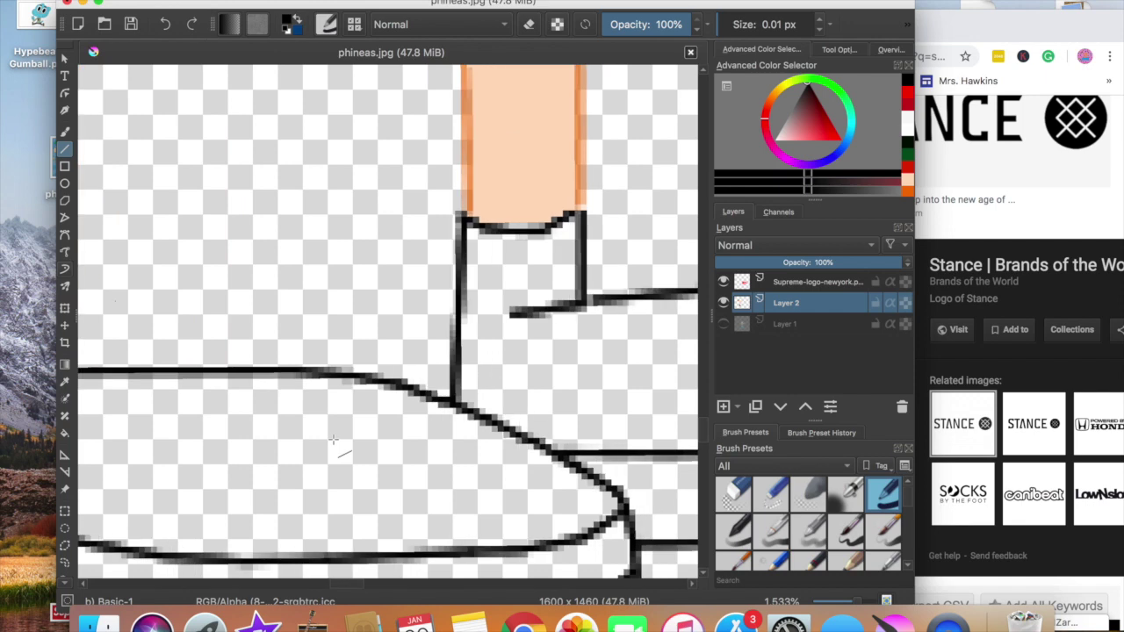
{"action": "left_click_drag", "start_coordinate": [448, 307], "coordinate": [447, 311]}
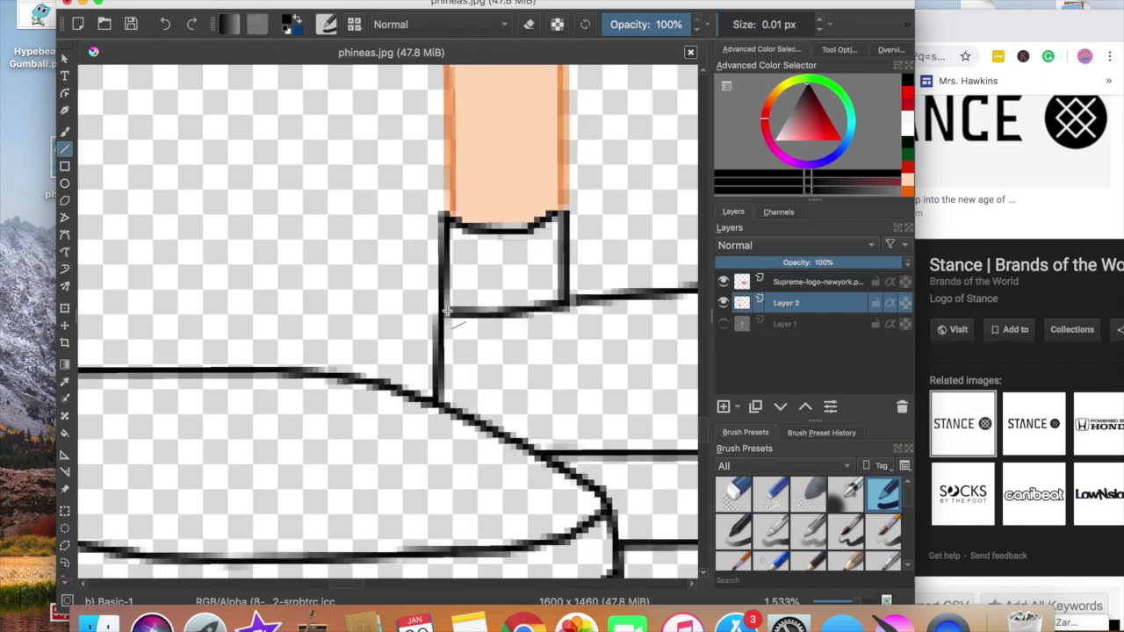
{"action": "left_click_drag", "start_coordinate": [544, 269], "coordinate": [560, 274]}
{"action": "left_click_drag", "start_coordinate": [445, 295], "coordinate": [446, 281]}
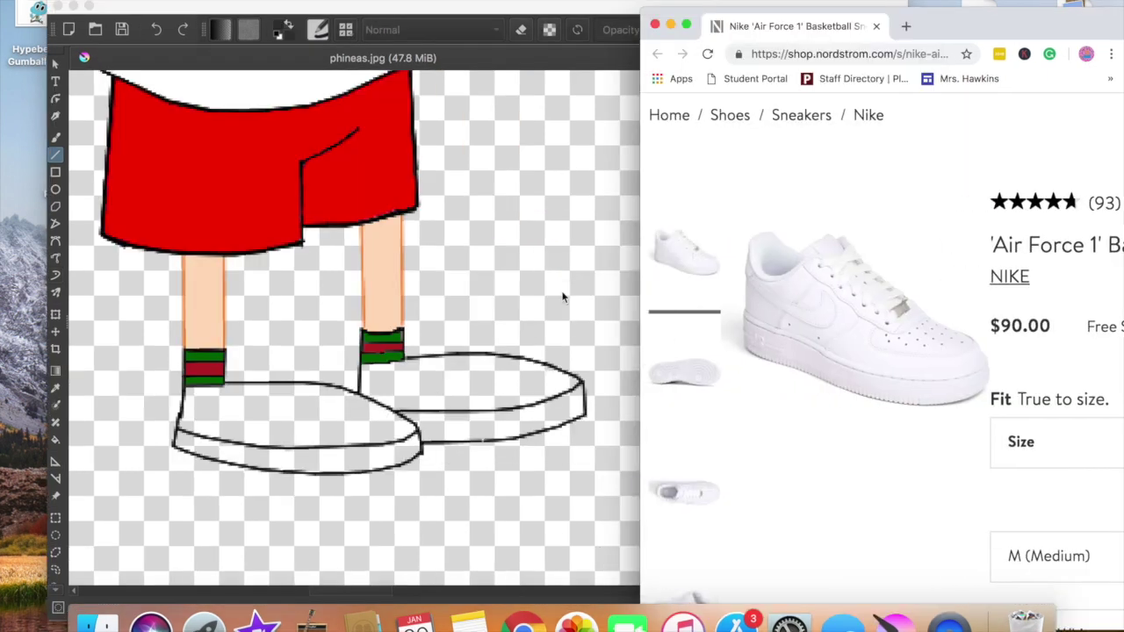
Step: Place the drawing window beside the Nike Air Force 1 photo and choose a near-white colour for the shoes
{"action": "left_click", "coordinate": [527, 285]}
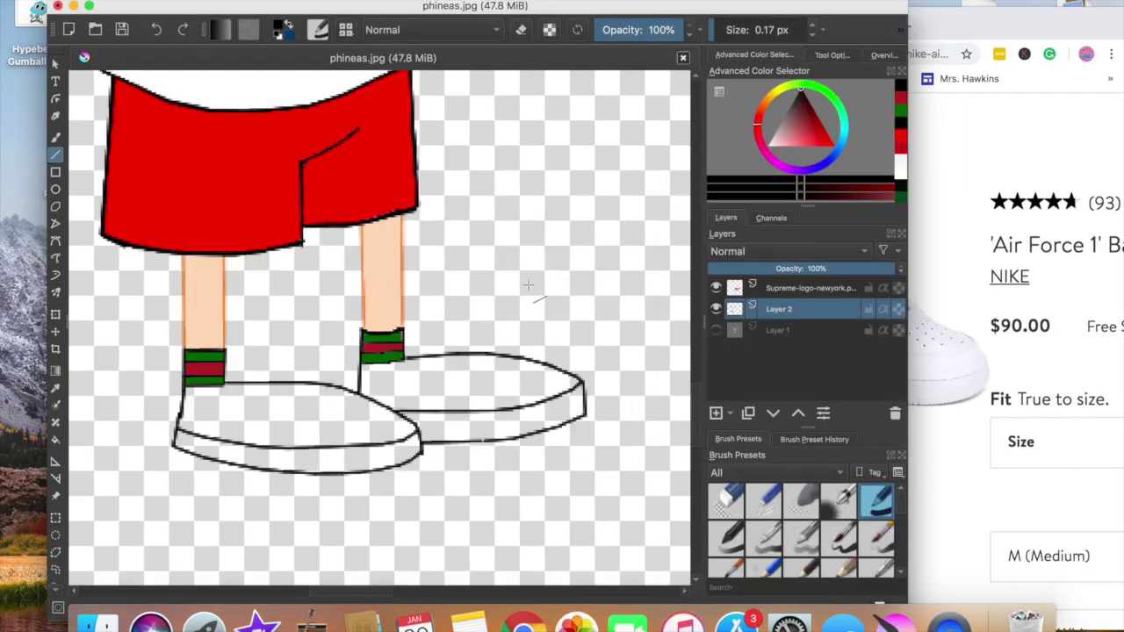
{"action": "left_click_drag", "start_coordinate": [868, 9], "coordinate": [694, 15]}
{"action": "scroll", "coordinate": [359, 302], "scroll_direction": "left", "scroll_amount": 5}
{"action": "scroll", "coordinate": [359, 302], "scroll_direction": "down", "scroll_amount": 3}
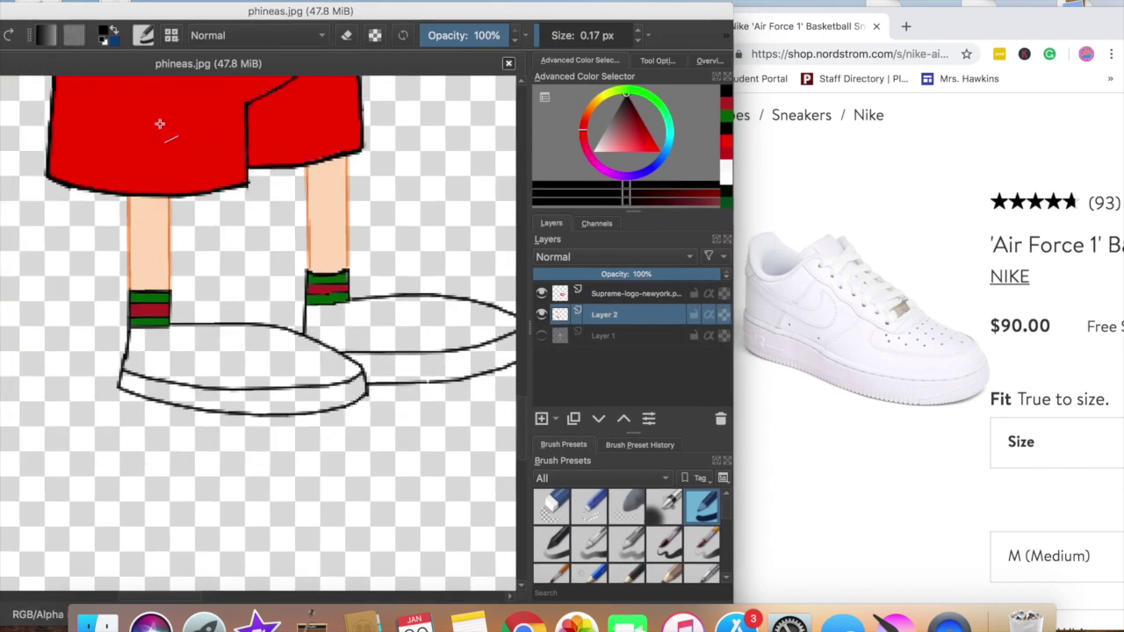
{"action": "left_click_drag", "start_coordinate": [618, 119], "coordinate": [594, 145]}
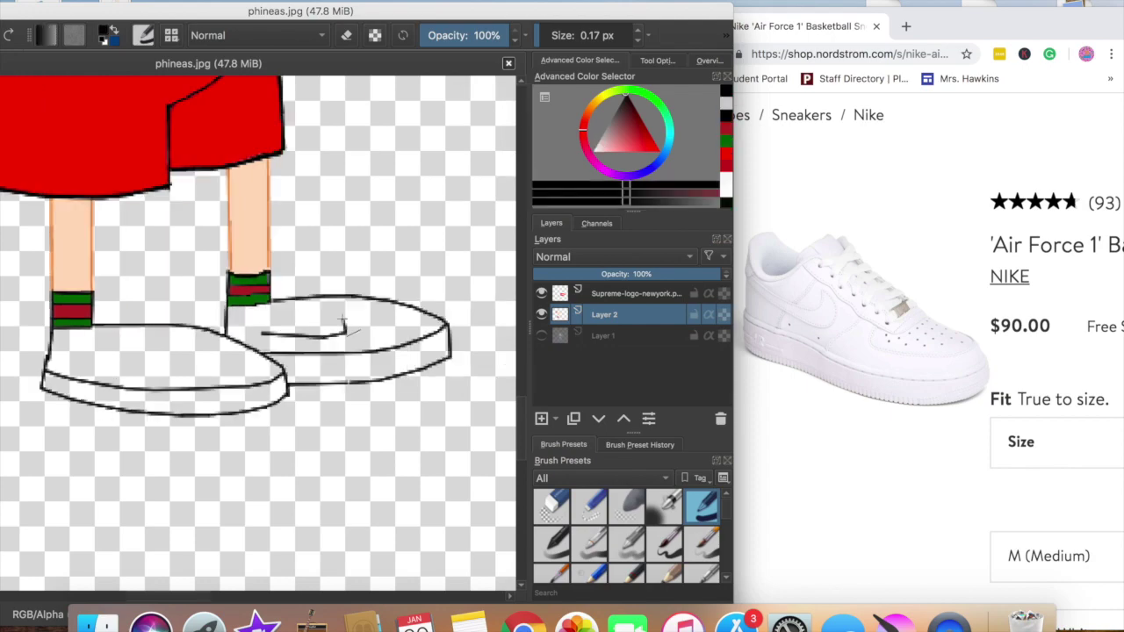
Step: Draw the Nike swoosh and the crossed lace panel on the back shoe, following the Air Force 1 photo
{"action": "mouse_move", "coordinate": [343, 319]}
{"action": "left_mouse_down"}
{"action": "mouse_move", "coordinate": [364, 341]}
{"action": "mouse_move", "coordinate": [261, 332]}
{"action": "left_mouse_up"}
{"action": "scroll", "coordinate": [392, 311], "scroll_direction": "up", "scroll_amount": 2}
{"action": "scroll", "coordinate": [392, 311], "scroll_direction": "right", "scroll_amount": 1}
{"action": "mouse_move", "coordinate": [373, 297]}
{"action": "left_mouse_down"}
{"action": "mouse_move", "coordinate": [190, 297]}
{"action": "mouse_move", "coordinate": [206, 304]}
{"action": "left_mouse_up"}
{"action": "left_click_drag", "start_coordinate": [249, 283], "coordinate": [281, 307]}
{"action": "mouse_move", "coordinate": [328, 287]}
{"action": "left_mouse_down"}
{"action": "mouse_move", "coordinate": [355, 297]}
{"action": "mouse_move", "coordinate": [334, 313]}
{"action": "left_mouse_up"}
{"action": "scroll", "coordinate": [381, 313], "scroll_direction": "down", "scroll_amount": 2}
{"action": "scroll", "coordinate": [458, 301], "scroll_direction": "up", "scroll_amount": 2}
Step: Move the drawing window back and dot small black perforations onto the back shoe's toe with the freehand brush
{"action": "left_click_drag", "start_coordinate": [180, 13], "coordinate": [378, 14]}
{"action": "left_click", "coordinate": [596, 267]}
{"action": "left_click", "coordinate": [581, 254]}
{"action": "left_click", "coordinate": [565, 239]}
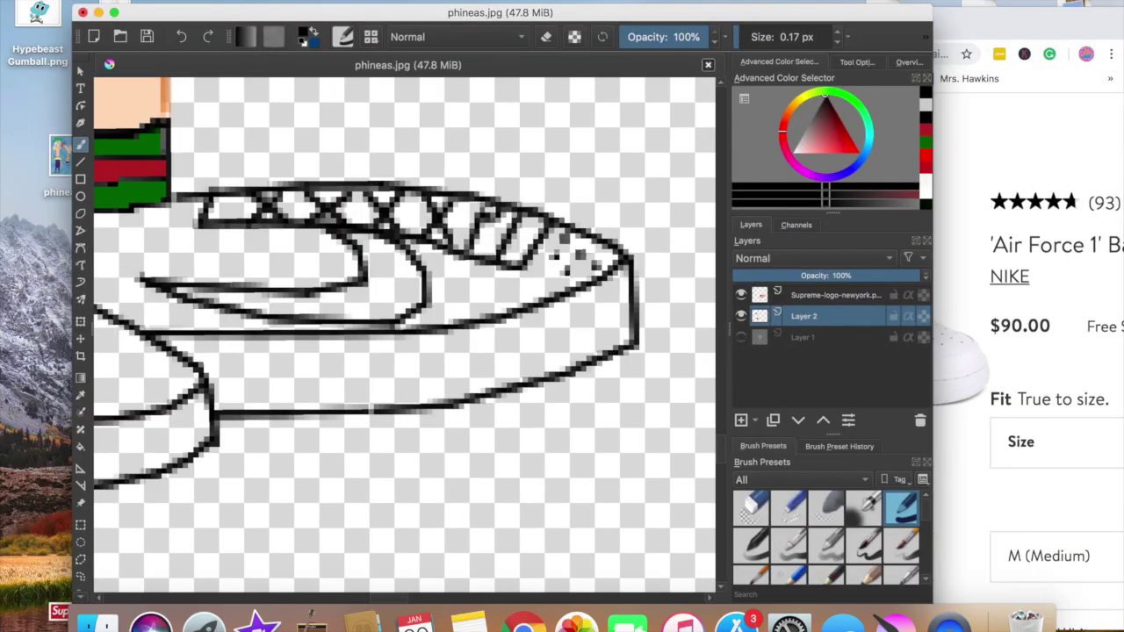
{"action": "left_click", "coordinate": [591, 243]}
{"action": "left_click", "coordinate": [538, 273]}
Step: Draw a black shoelace bow at the ankle end of the back shoe's lace panel
{"action": "scroll", "coordinate": [502, 244], "scroll_direction": "down", "scroll_amount": 2}
{"action": "scroll", "coordinate": [378, 233], "scroll_direction": "up", "scroll_amount": 3}
{"action": "left_click_drag", "start_coordinate": [250, 281], "coordinate": [314, 337]}
{"action": "left_click_drag", "start_coordinate": [238, 301], "coordinate": [295, 333]}
{"action": "scroll", "coordinate": [293, 335], "scroll_direction": "down", "scroll_amount": 4}
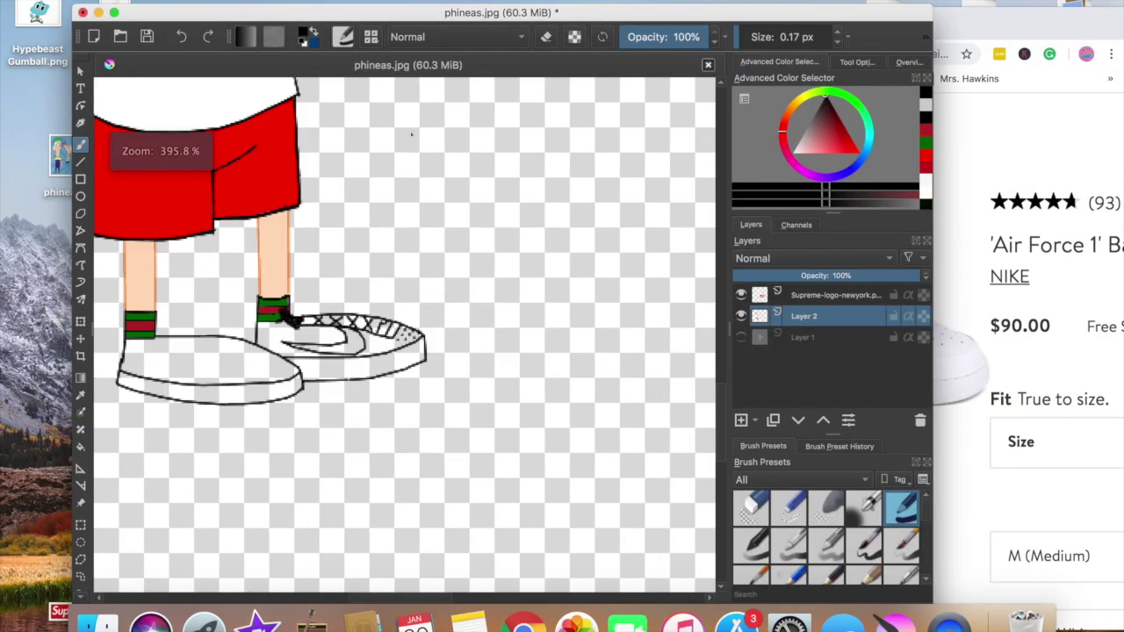
Step: Add lace and swoosh linework with toe perforations to the front shoe and select an eraser brush preset
{"action": "scroll", "coordinate": [400, 348], "scroll_direction": "up", "scroll_amount": 6}
{"action": "left_click_drag", "start_coordinate": [330, 293], "coordinate": [376, 335]}
{"action": "scroll", "coordinate": [378, 334], "scroll_direction": "down", "scroll_amount": 2}
{"action": "mouse_move", "coordinate": [299, 399]}
{"action": "left_mouse_down"}
{"action": "mouse_move", "coordinate": [313, 331]}
{"action": "mouse_move", "coordinate": [332, 397]}
{"action": "left_mouse_up"}
{"action": "left_click_drag", "start_coordinate": [304, 384], "coordinate": [329, 382]}
{"action": "mouse_move", "coordinate": [346, 357]}
{"action": "left_mouse_down"}
{"action": "mouse_move", "coordinate": [346, 399]}
{"action": "mouse_move", "coordinate": [369, 327]}
{"action": "mouse_move", "coordinate": [394, 400]}
{"action": "left_mouse_up"}
{"action": "left_click", "coordinate": [342, 337]}
{"action": "scroll", "coordinate": [404, 334], "scroll_direction": "down", "scroll_amount": 2}
{"action": "scroll", "coordinate": [404, 334], "scroll_direction": "up", "scroll_amount": 2}
{"action": "left_click", "coordinate": [752, 508]}
{"action": "scroll", "coordinate": [404, 334], "scroll_direction": "down", "scroll_amount": 3}
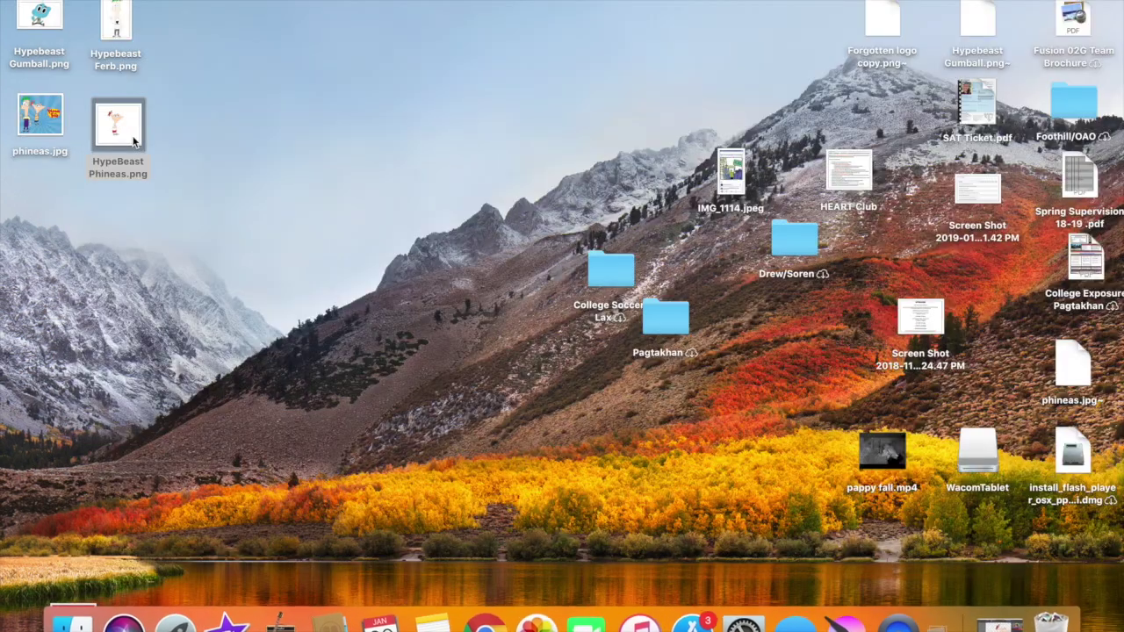
Step: Open the finished HypeBeast Phineas.png, Hypebeast Ferb.png and Hypebeast Gumball.png from the desktop one after another to view them
{"action": "double_click", "coordinate": [135, 142]}
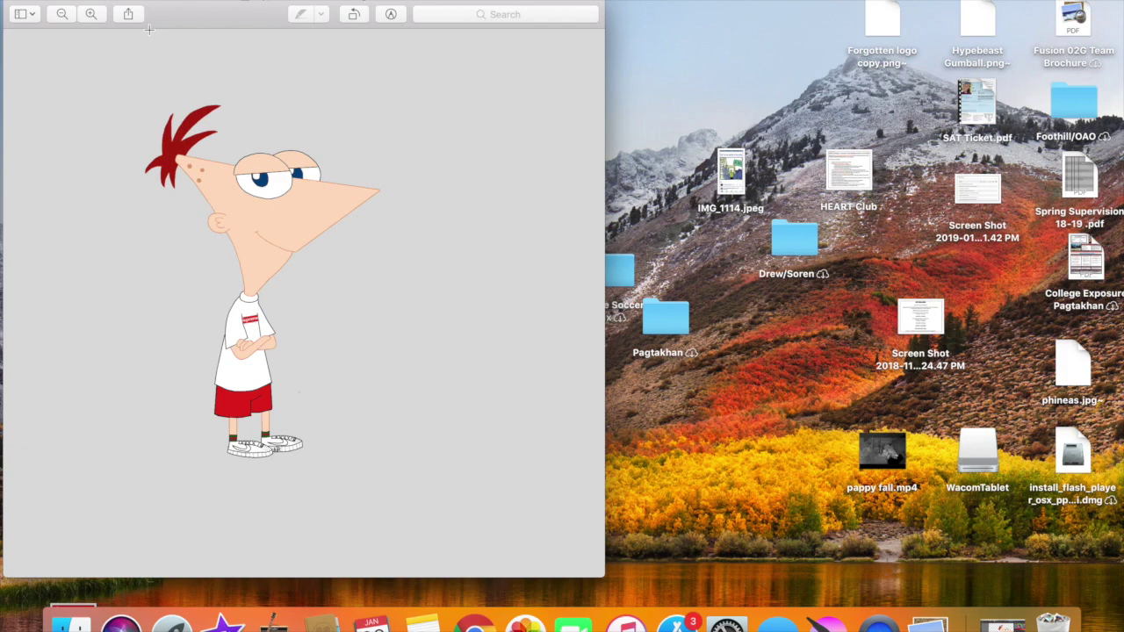
{"action": "left_click", "coordinate": [14, 4]}
{"action": "double_click", "coordinate": [123, 25]}
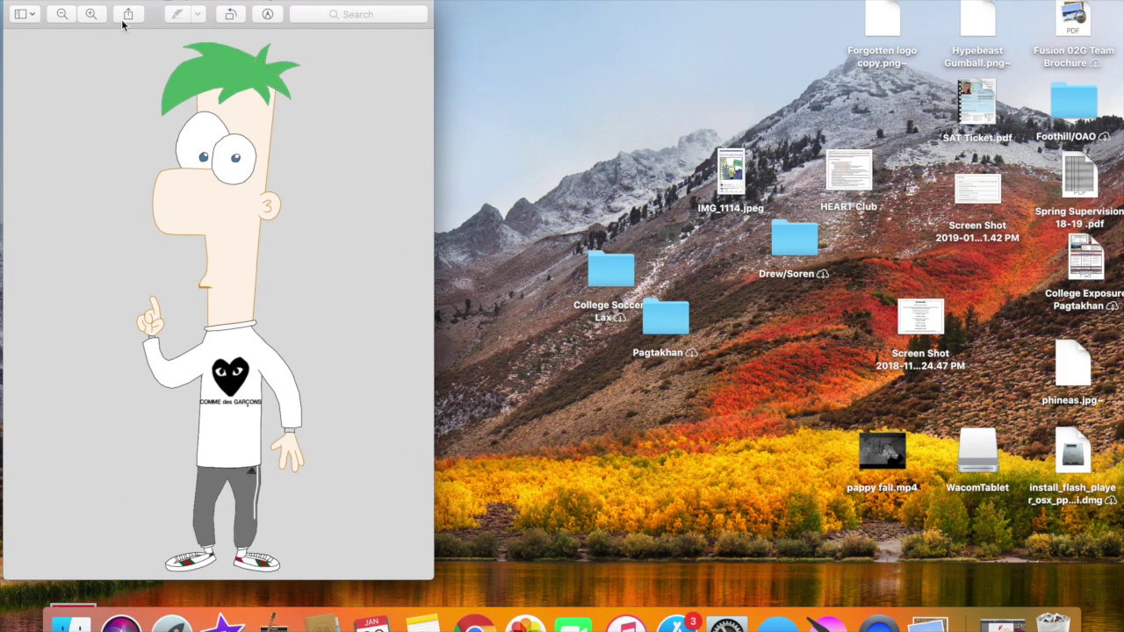
{"action": "left_click", "coordinate": [14, 3]}
{"action": "double_click", "coordinate": [33, 14]}
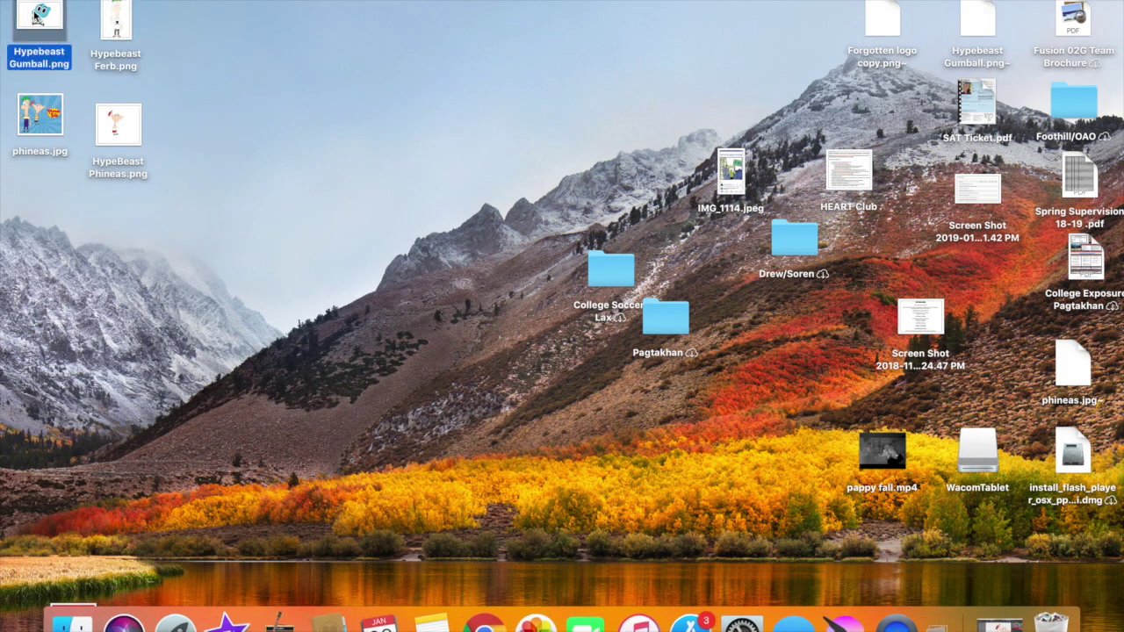